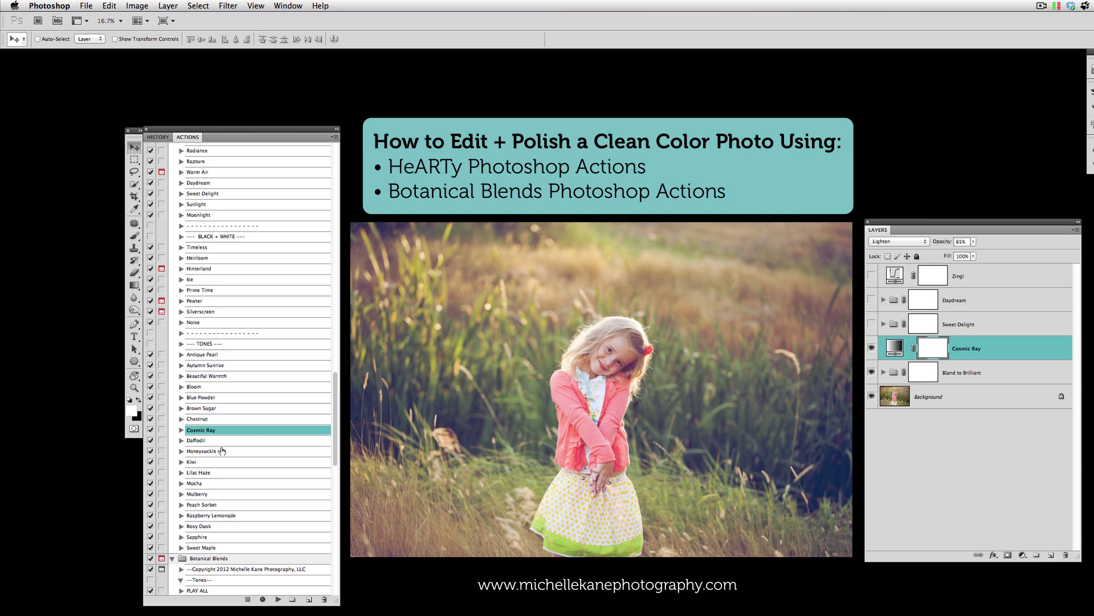
# - Run the Myrtle tone action from the Botanical Blends set on the photo
pyautogui.scroll(-6, 222, 450)
pyautogui.scroll(-2, 223, 447)
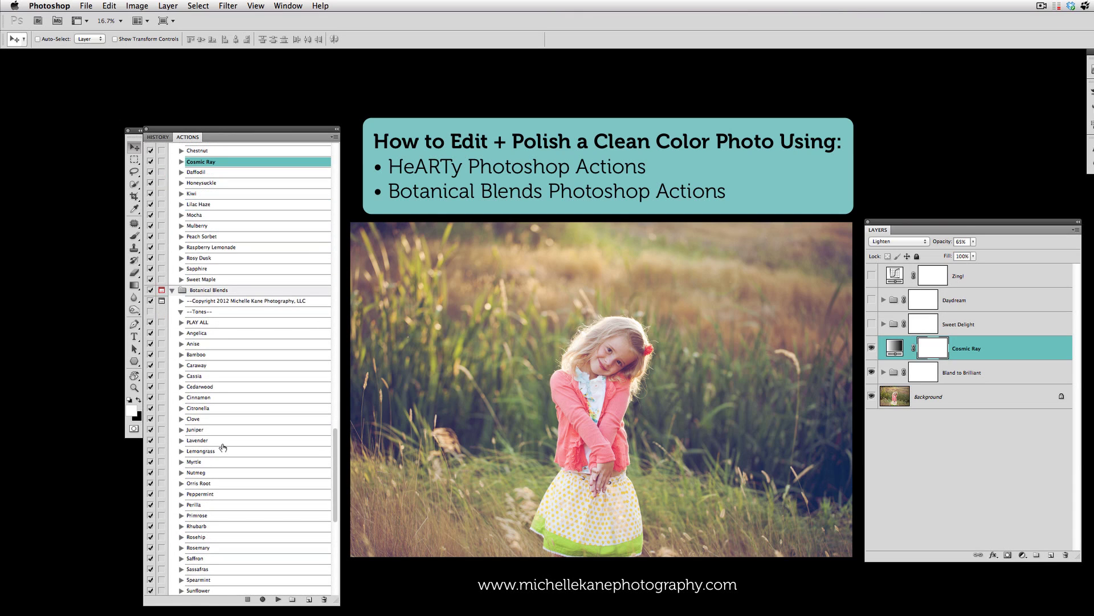
pyautogui.scroll(-1, 223, 445)
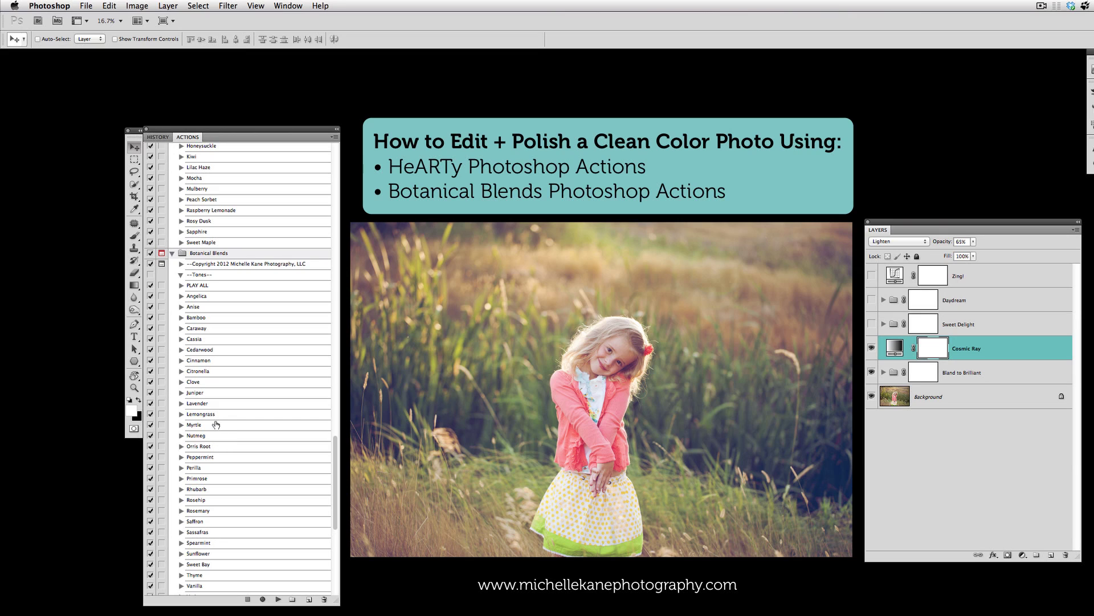
pyautogui.click(202, 426)
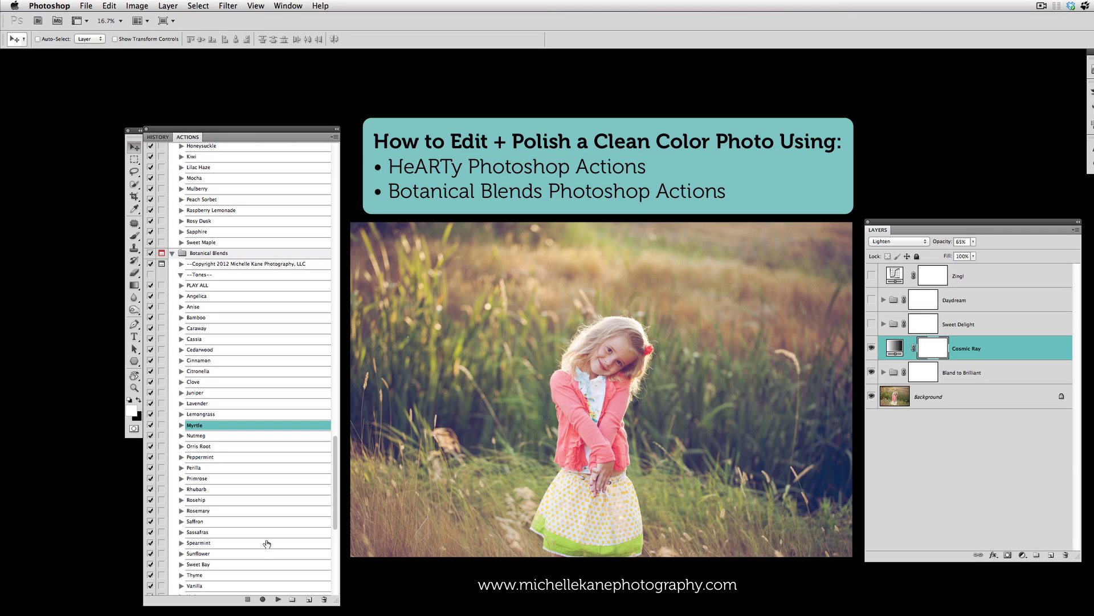
pyautogui.click(279, 599)
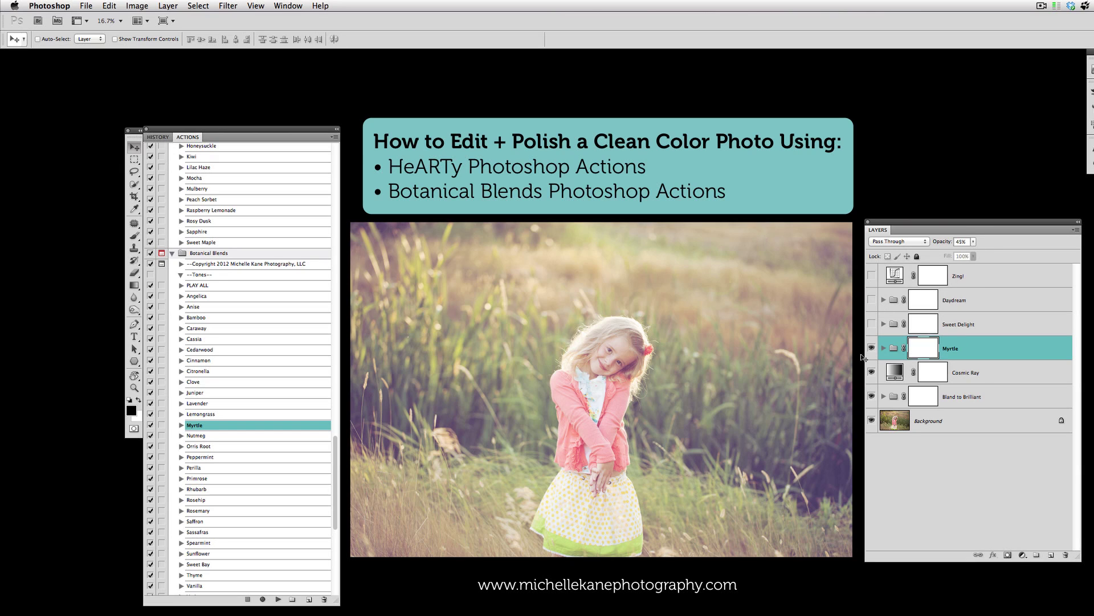
# - Examine what the Sweet, Honey, Bright and Boost Myrtle layers contribute by toggling their visibility inside the Myrtle group
pyautogui.click(884, 348)
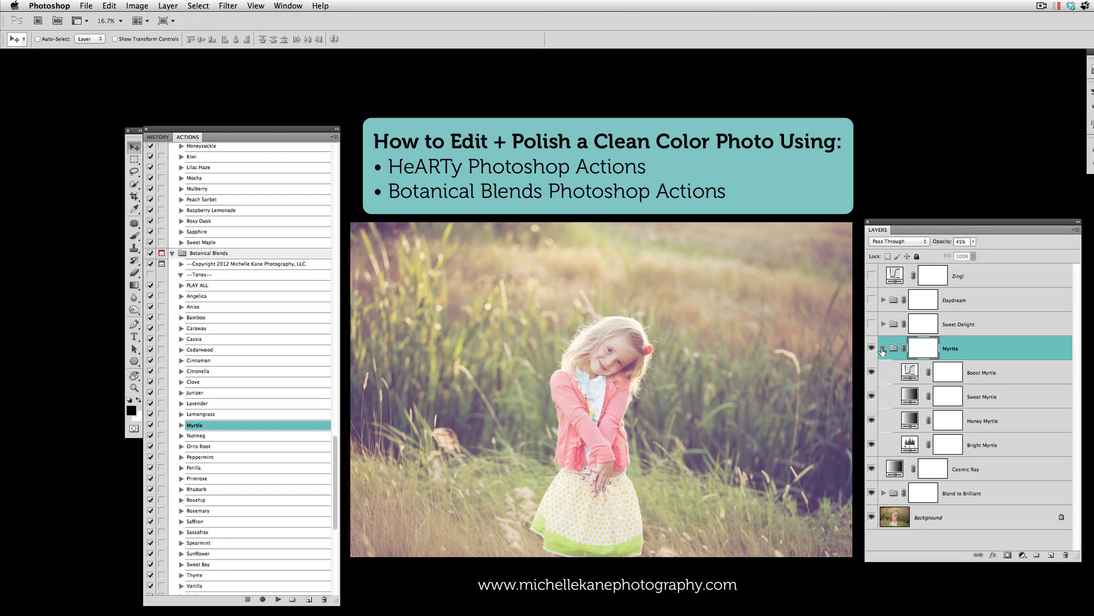
pyautogui.click(871, 397)
pyautogui.click(871, 420)
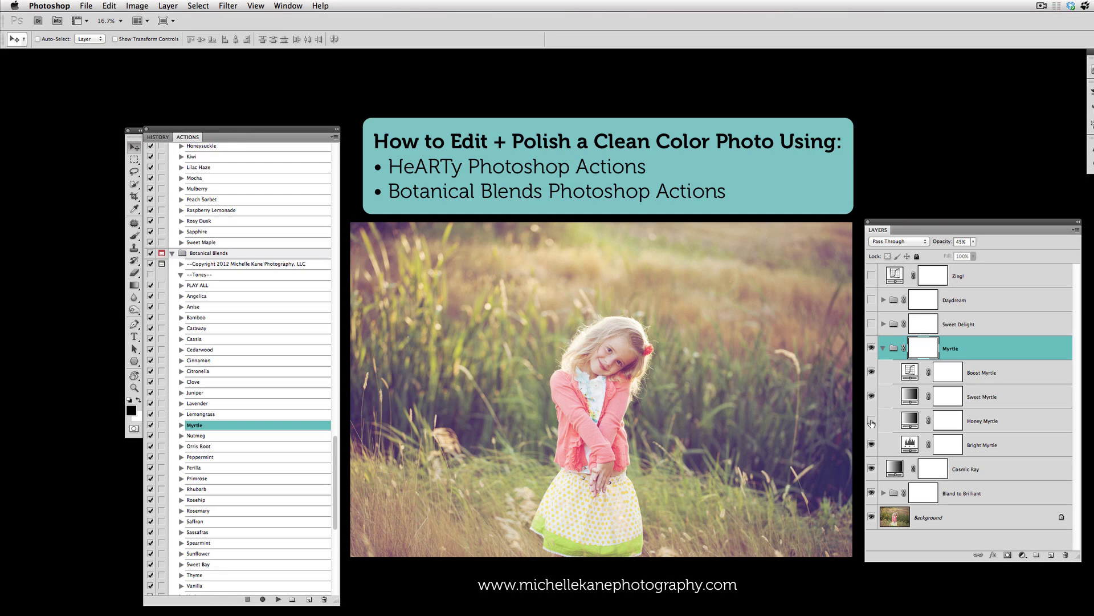
pyautogui.click(872, 421)
pyautogui.click(872, 445)
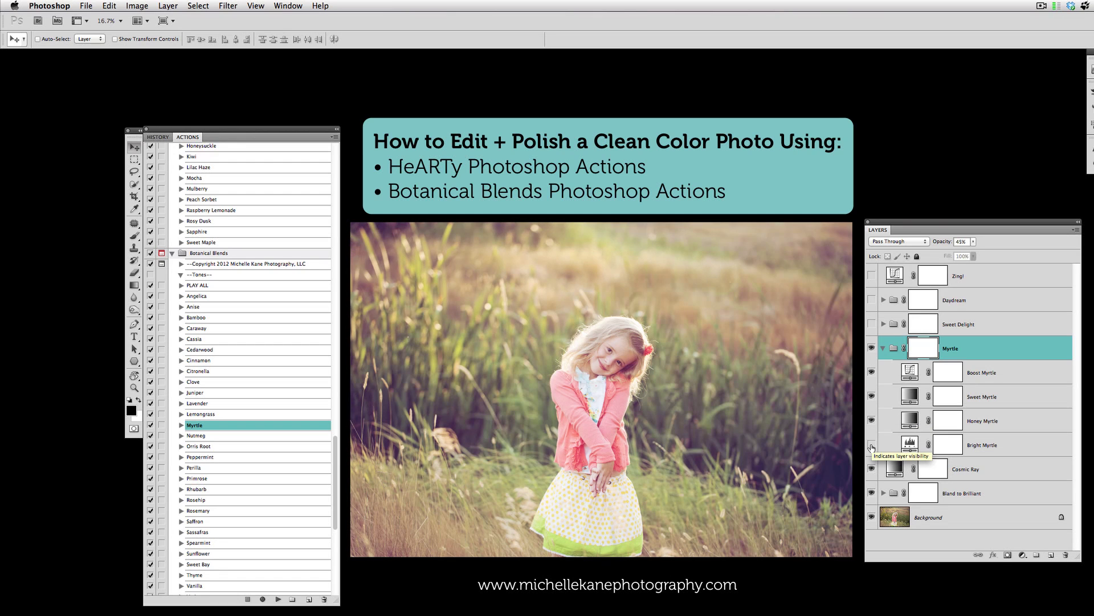
pyautogui.click(872, 446)
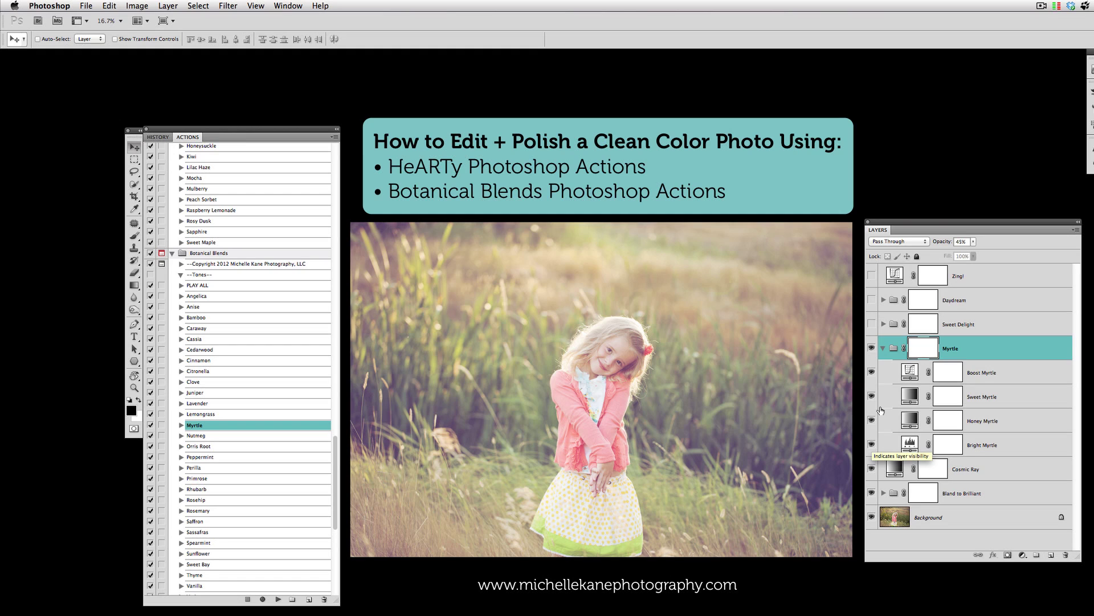
pyautogui.click(873, 374)
pyautogui.click(872, 373)
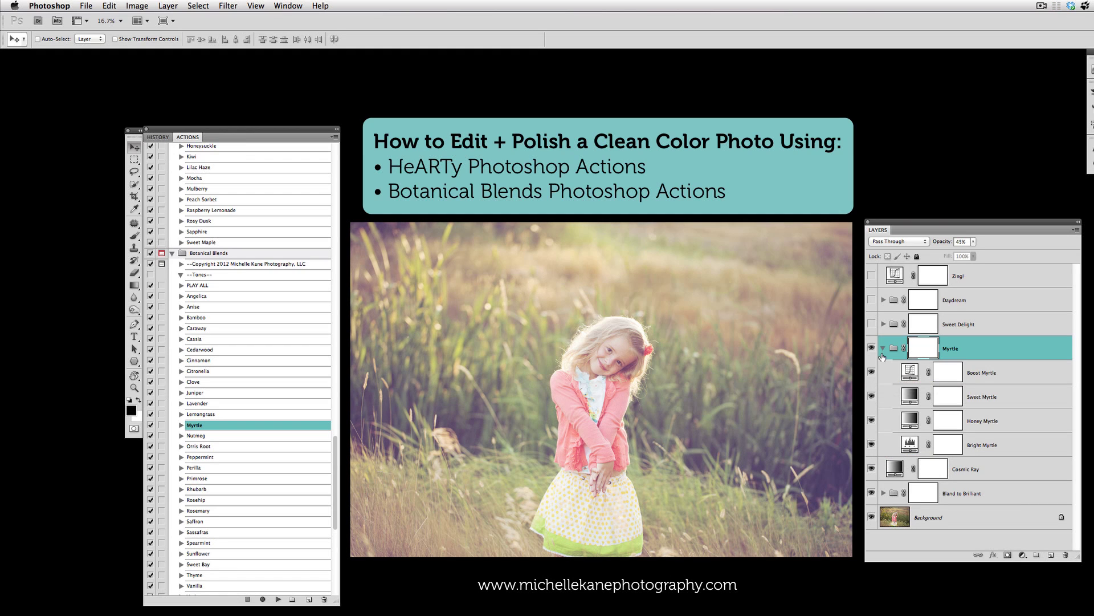
pyautogui.click(885, 348)
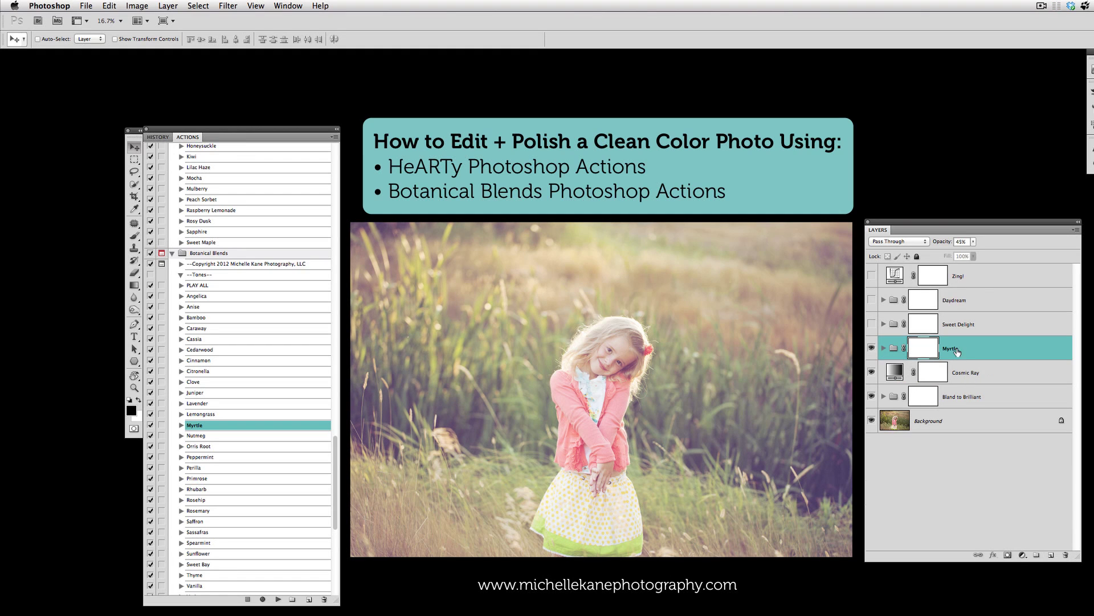
# - Lower the Myrtle group's opacity to about 29%
pyautogui.click(974, 242)
pyautogui.moveTo(971, 254); pyautogui.dragTo(966, 254)
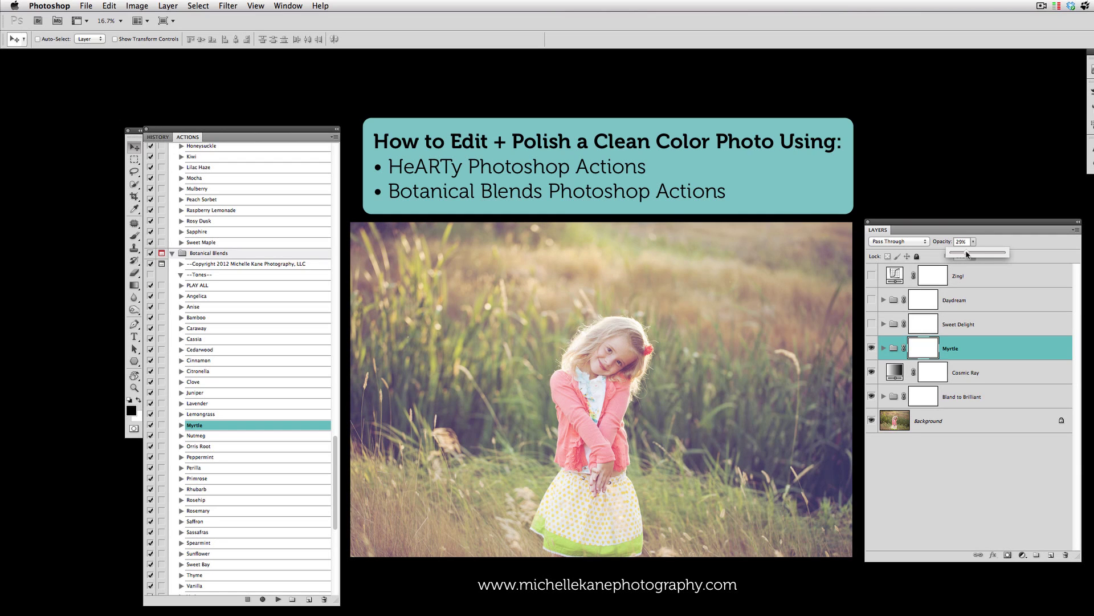
# - Try lowering the Cosmic Ray layer's opacity to 44%, and undo that change
pyautogui.click(977, 374)
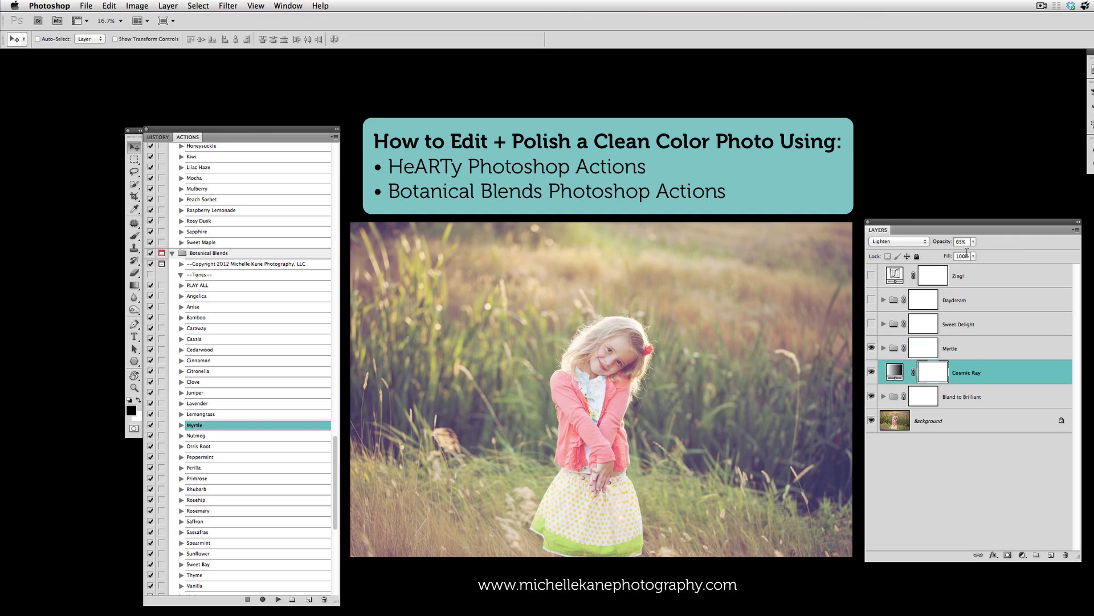
pyautogui.click(974, 241)
pyautogui.moveTo(974, 257); pyautogui.dragTo(964, 254)
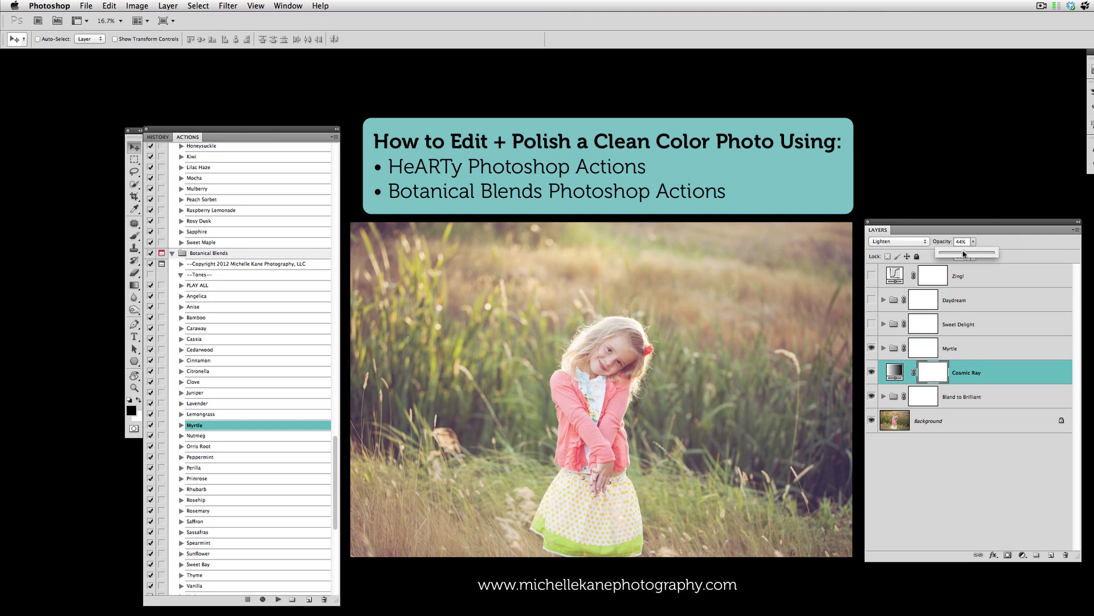
pyautogui.press('super+z')
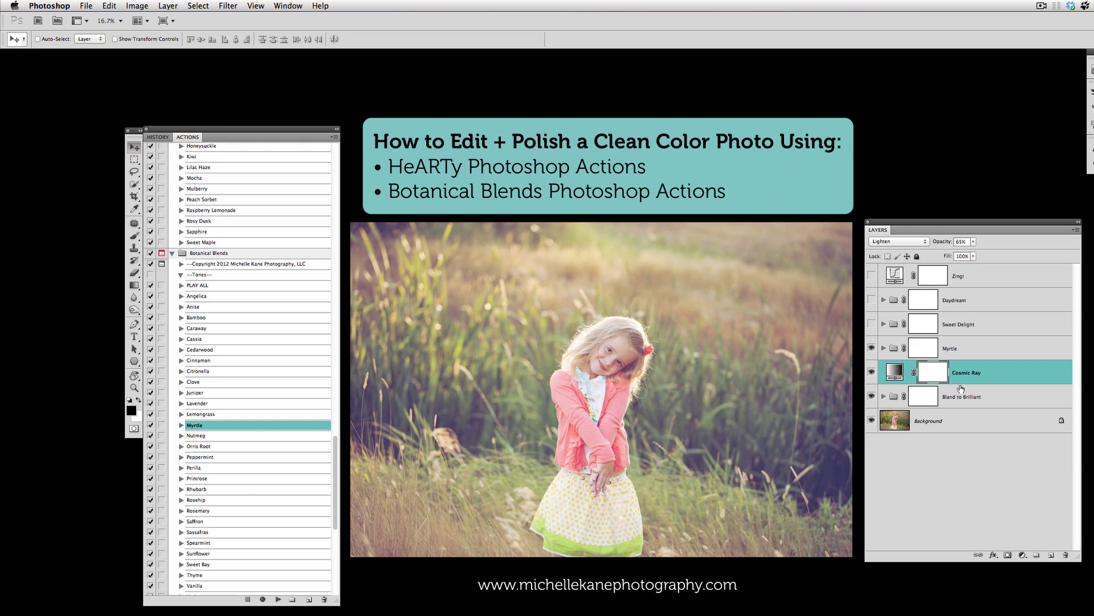
# - Compare the photo with and without the Zing! layer by toggling its visibility
pyautogui.click(872, 277)
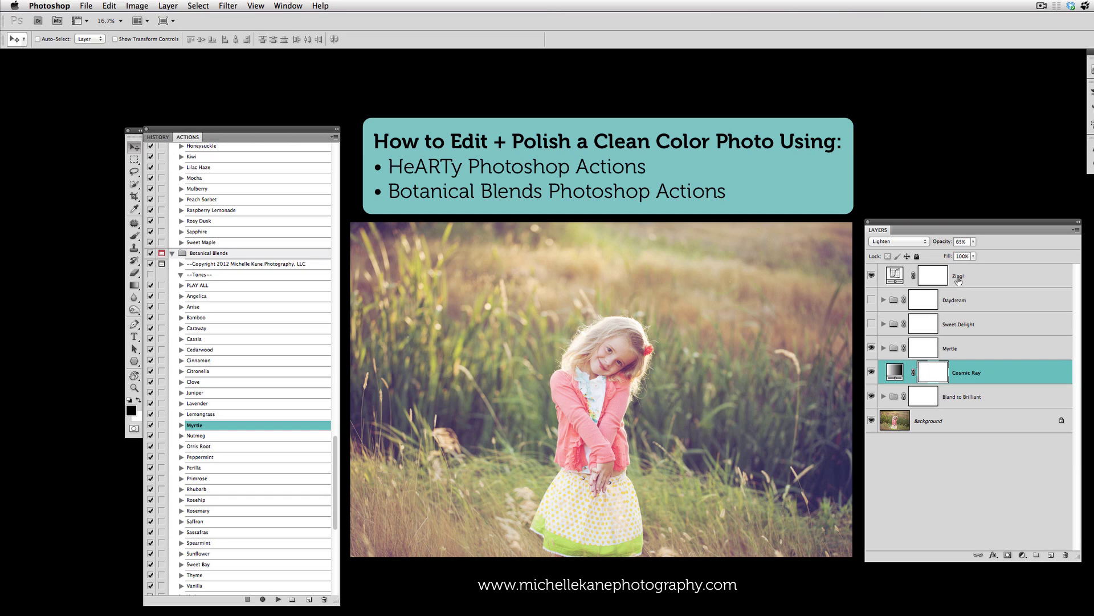
pyautogui.click(872, 278)
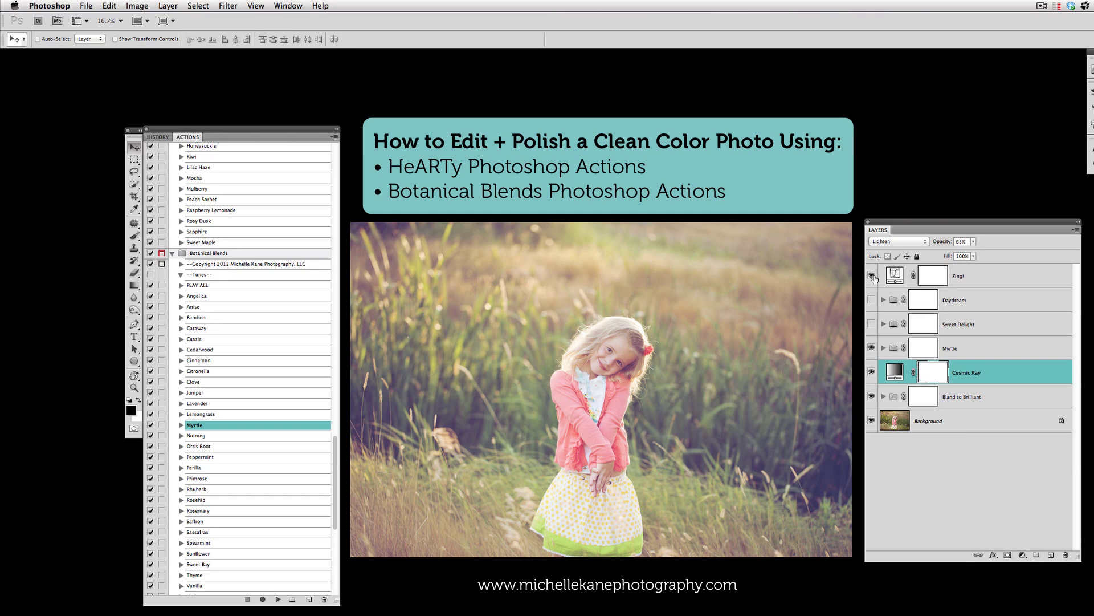
pyautogui.click(873, 276)
pyautogui.click(873, 276)
pyautogui.click(872, 276)
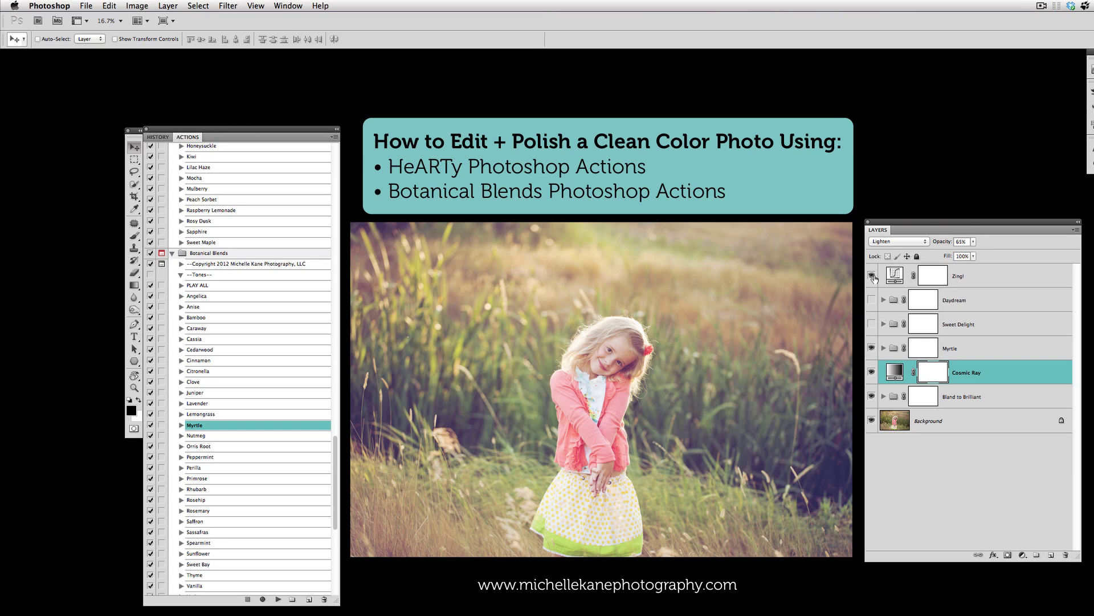
# - Hide the Zing!, Myrtle and Cosmic Ray layers, keeping Bland to Brilliant visible over the background
pyautogui.click(872, 276)
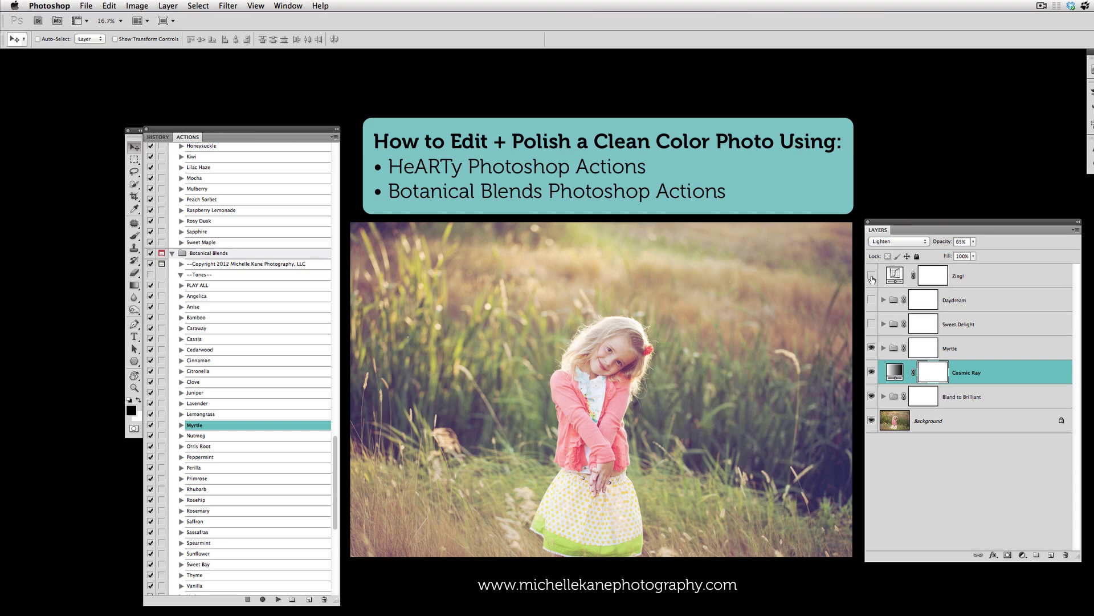
pyautogui.click(872, 348)
pyautogui.click(871, 373)
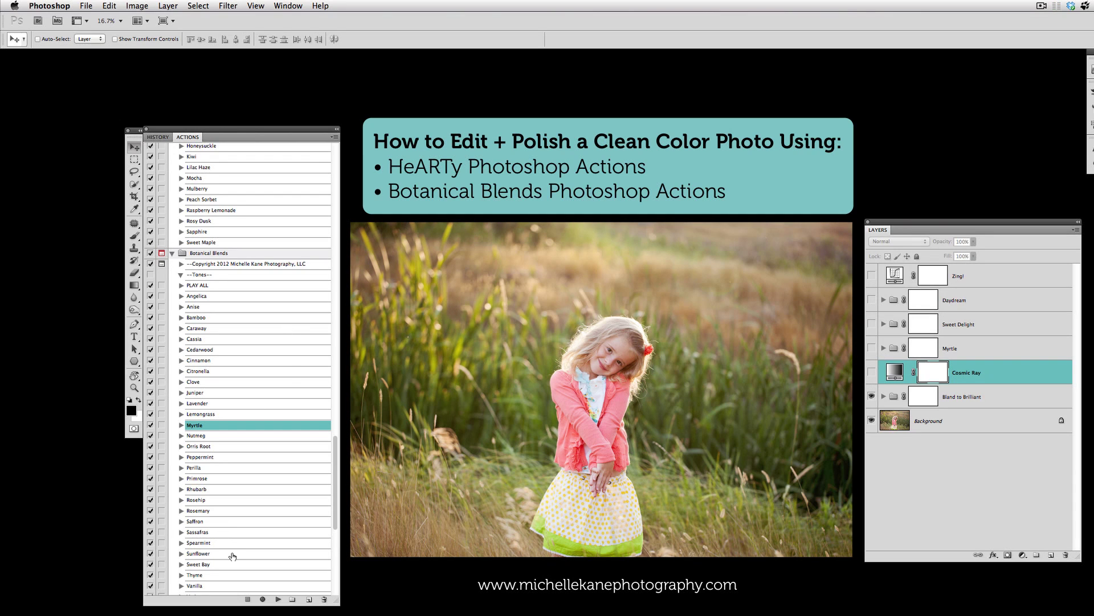
# - Search the actions in ActionFire for "dream" and run Dream Glow from the MKP Monochrome set
pyautogui.scroll(-1, 238, 562)
pyautogui.scroll(-5, 238, 562)
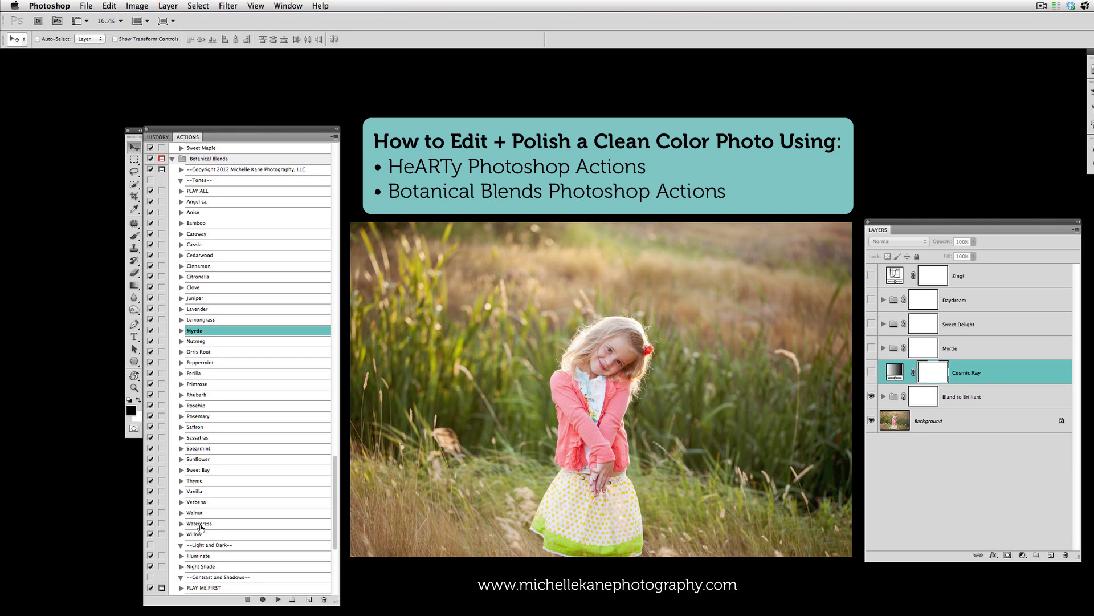
pyautogui.scroll(10, 201, 528)
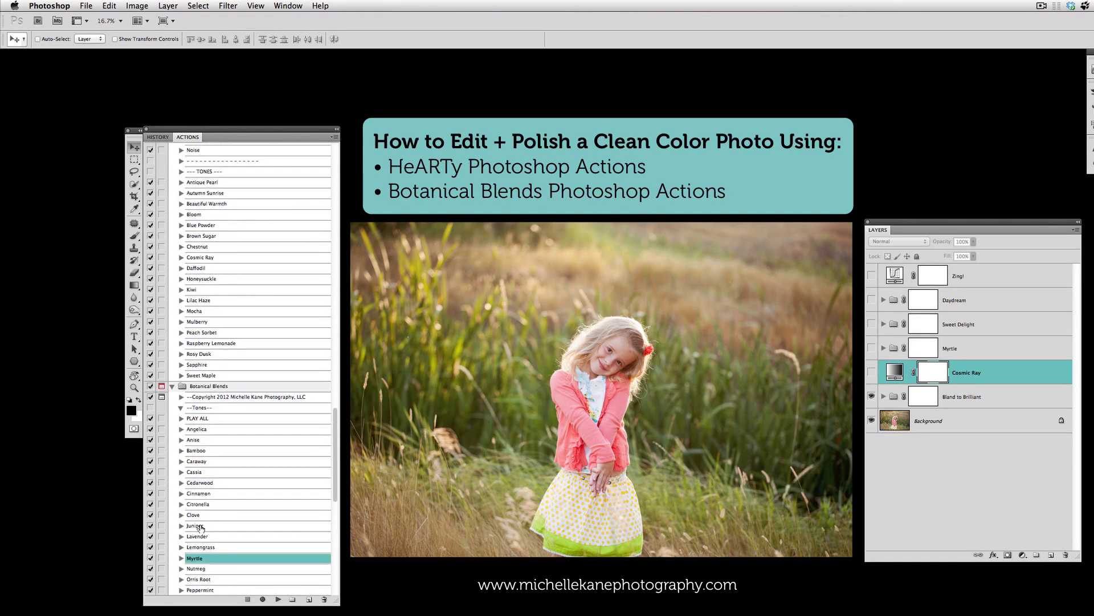
pyautogui.scroll(15, 201, 528)
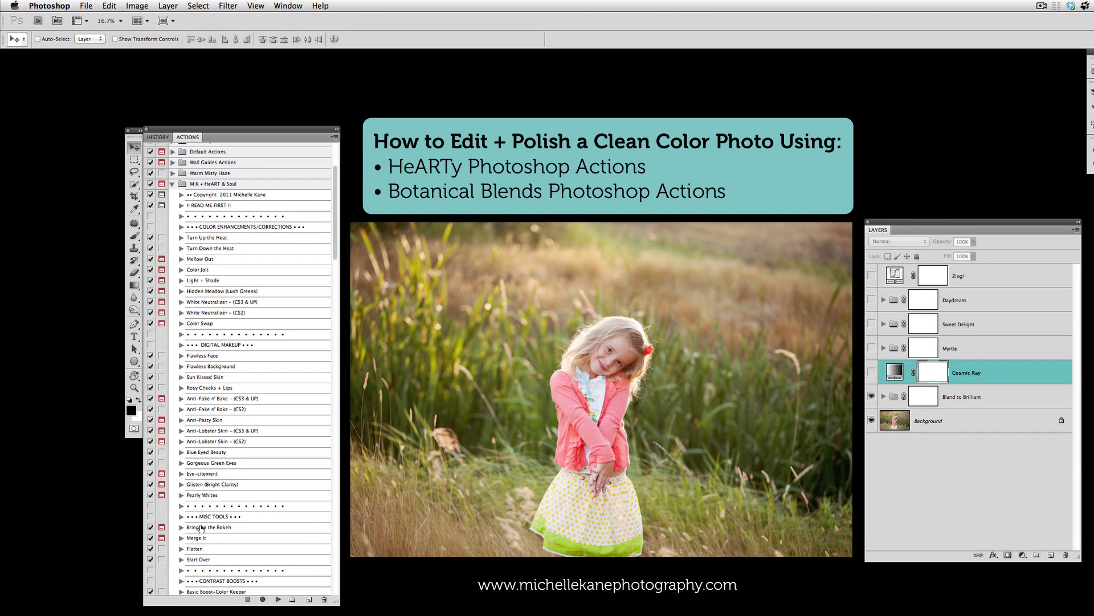
pyautogui.scroll(5, 201, 528)
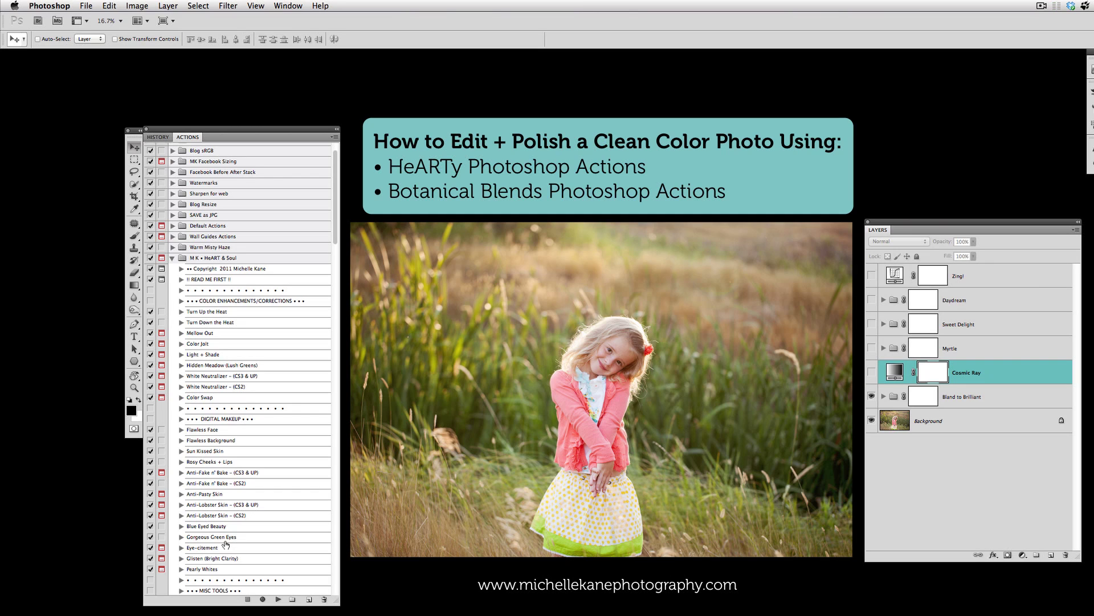
pyautogui.scroll(-15, 226, 544)
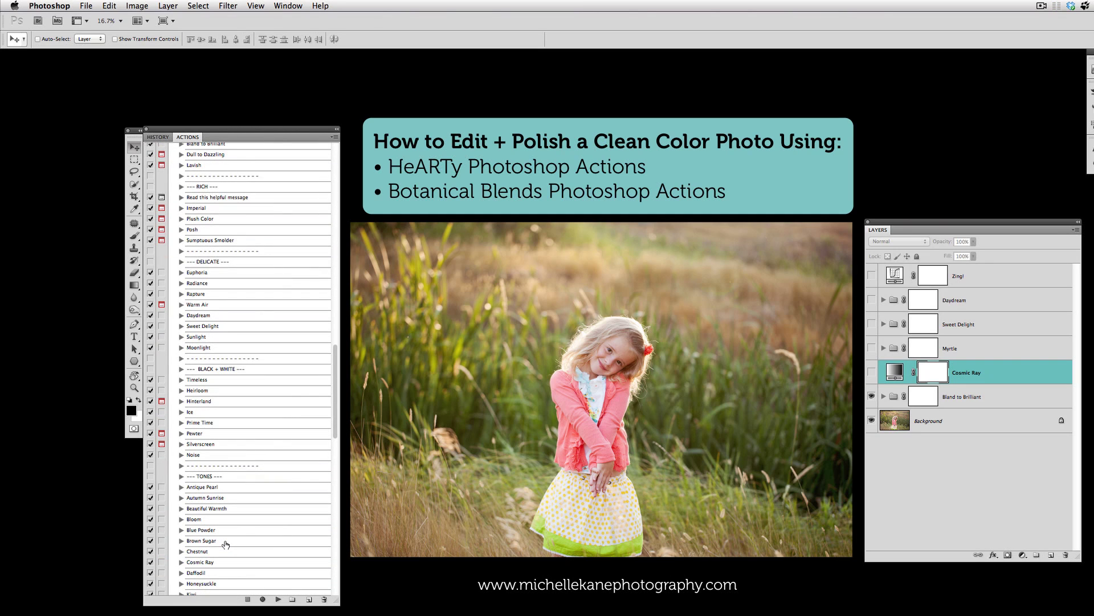
pyautogui.doubleClick(226, 544)
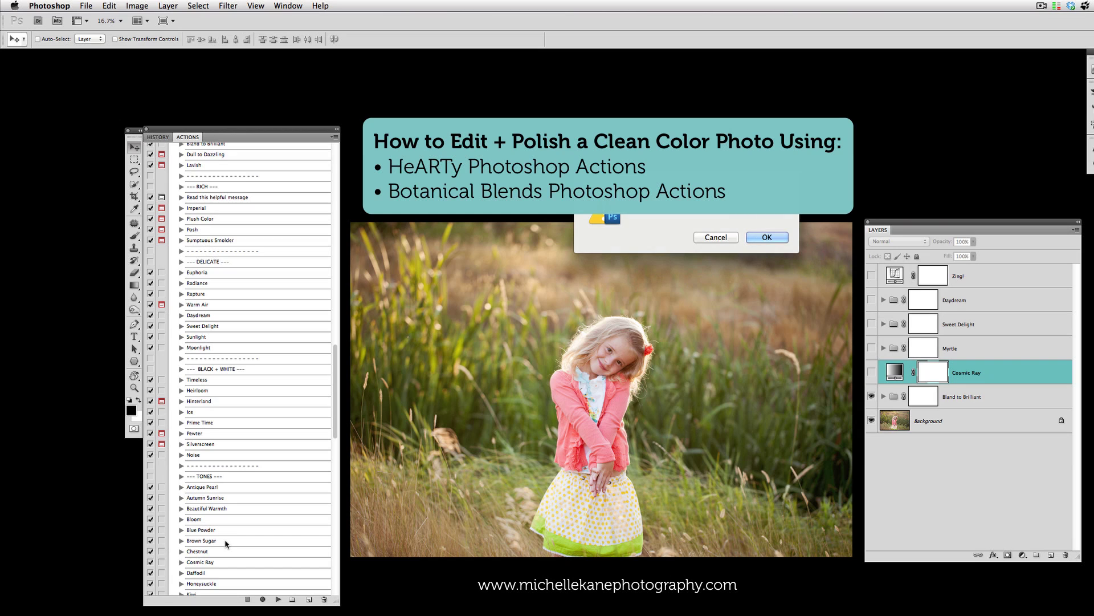
pyautogui.press('Escape')
pyautogui.press('super+alt+f')
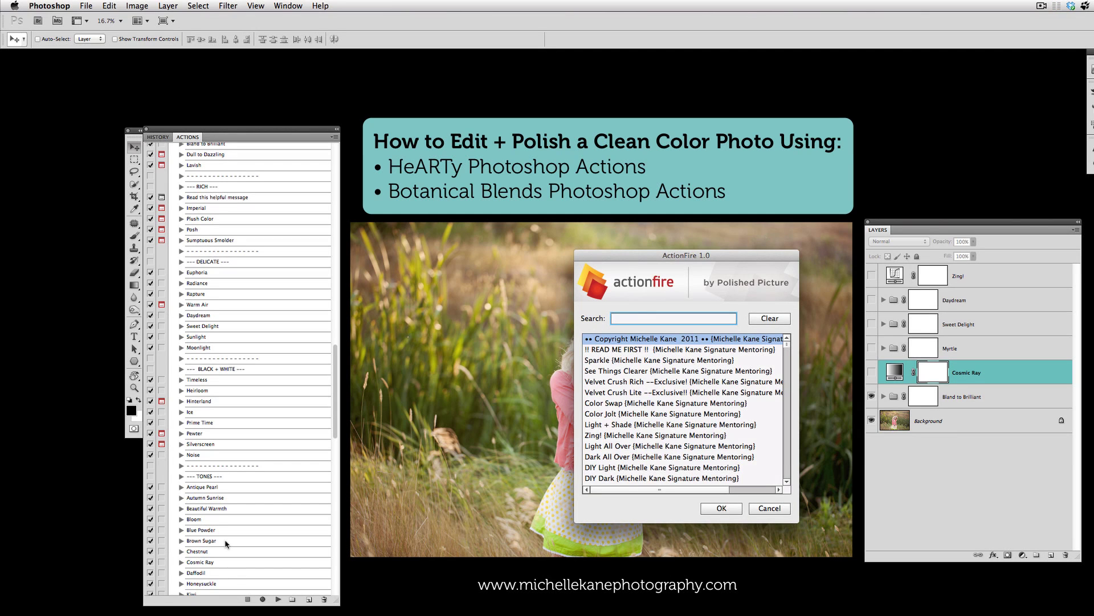
pyautogui.write('dream')
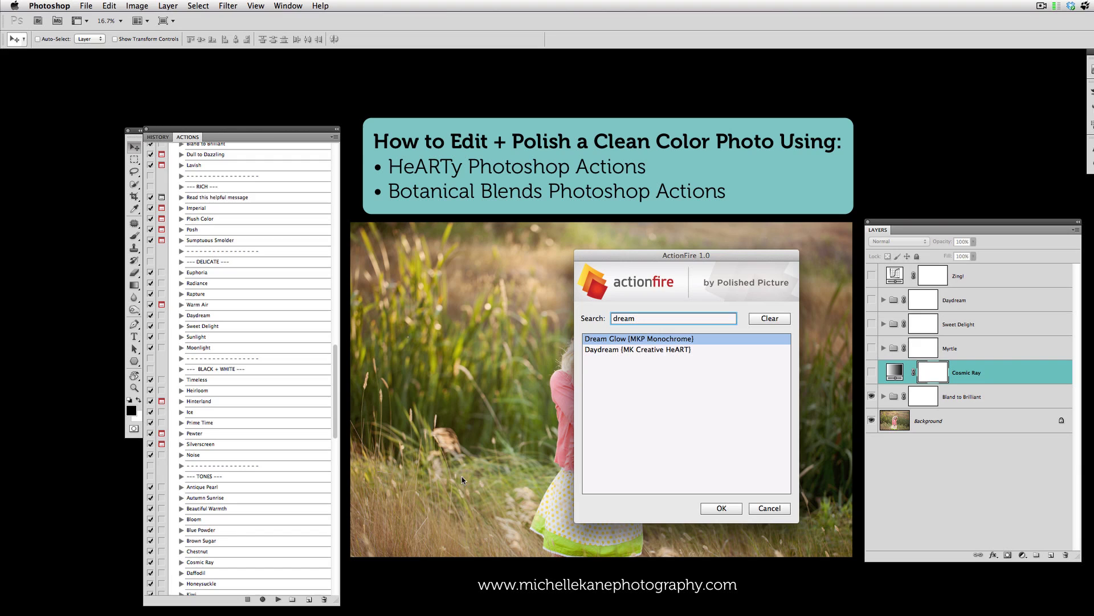
pyautogui.press('Tab')
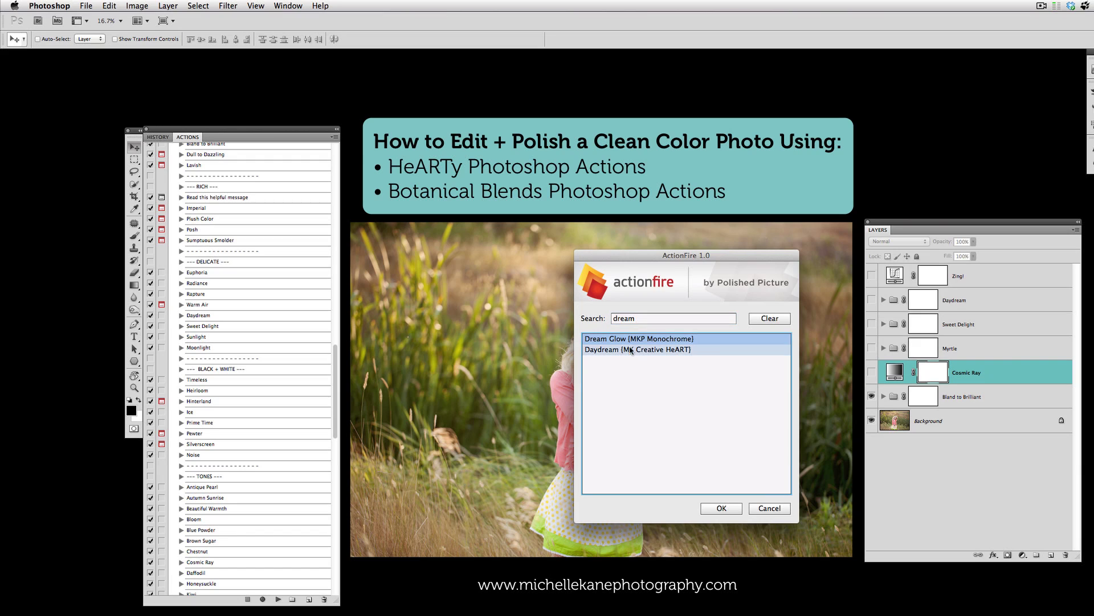
pyautogui.click(721, 508)
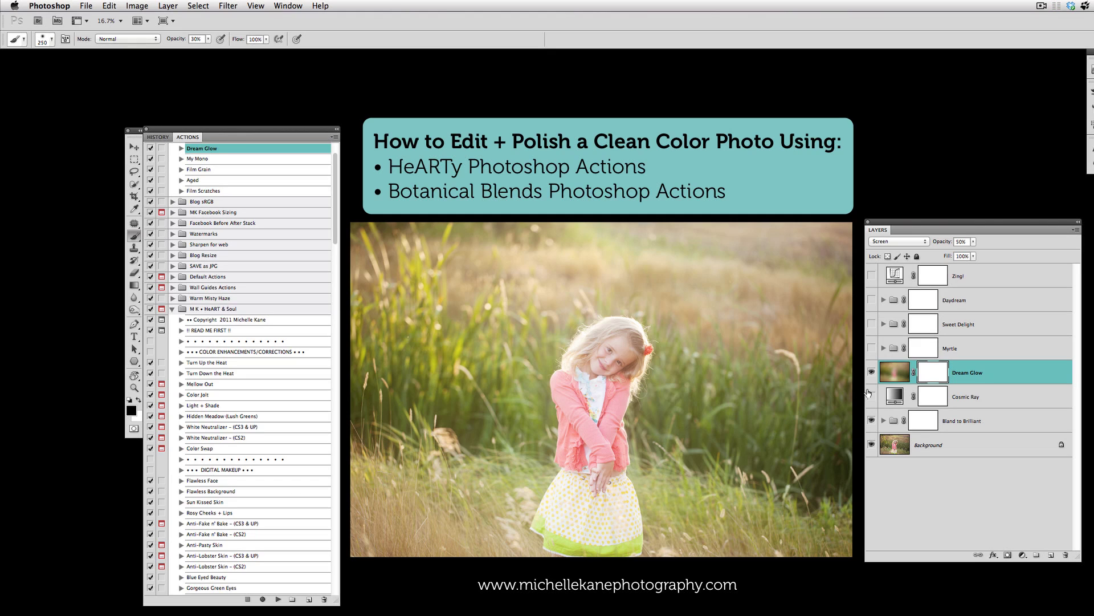
# - Invert the Dream Glow mask and paint the glow back over the upper background with a white 1500-pixel brush at 40% opacity
pyautogui.click(936, 375)
pyautogui.press('super+i')
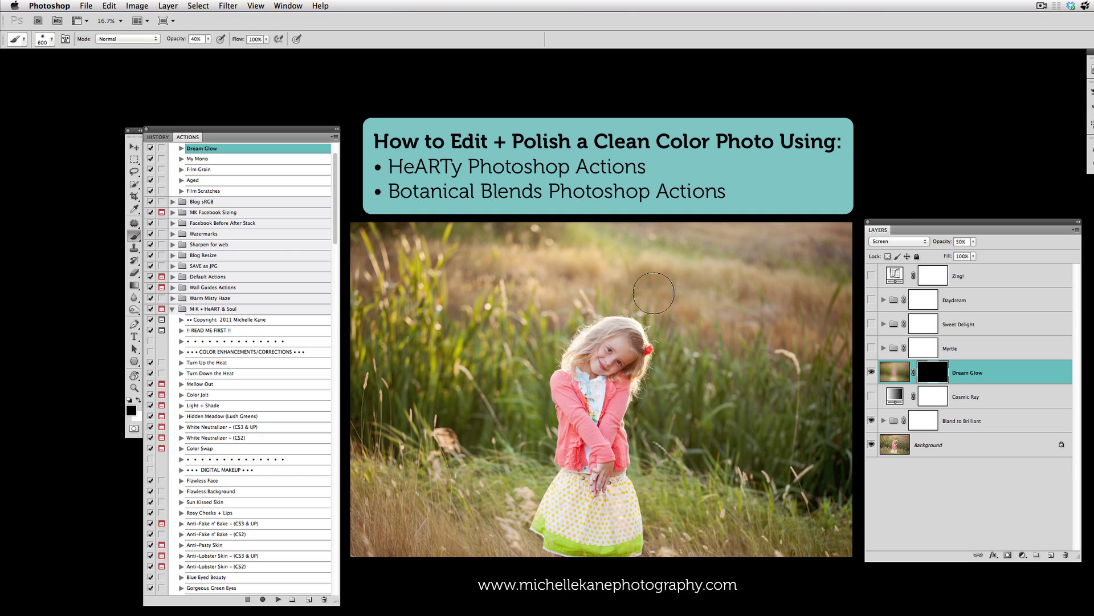
pyautogui.press(']')
pyautogui.press(']')
pyautogui.press(']')
pyautogui.press(']')
pyautogui.press(']')
pyautogui.press(']')
pyautogui.press(']')
pyautogui.press(']')
pyautogui.press(']')
pyautogui.press(']')
pyautogui.press(']')
pyautogui.press(']')
pyautogui.press(']')
pyautogui.press('x')
pyautogui.moveTo(537, 238)
pyautogui.mouseDown()
pyautogui.moveTo(818, 326)
pyautogui.moveTo(775, 273)
pyautogui.moveTo(796, 382)
pyautogui.moveTo(739, 276)
pyautogui.moveTo(514, 257)
pyautogui.moveTo(453, 298)
pyautogui.moveTo(438, 300)
pyautogui.moveTo(432, 271)
pyautogui.moveTo(391, 317)
pyautogui.moveTo(523, 318)
pyautogui.moveTo(510, 333)
pyautogui.moveTo(511, 387)
pyautogui.moveTo(513, 326)
pyautogui.moveTo(699, 271)
pyautogui.moveTo(729, 283)
pyautogui.mouseUp()
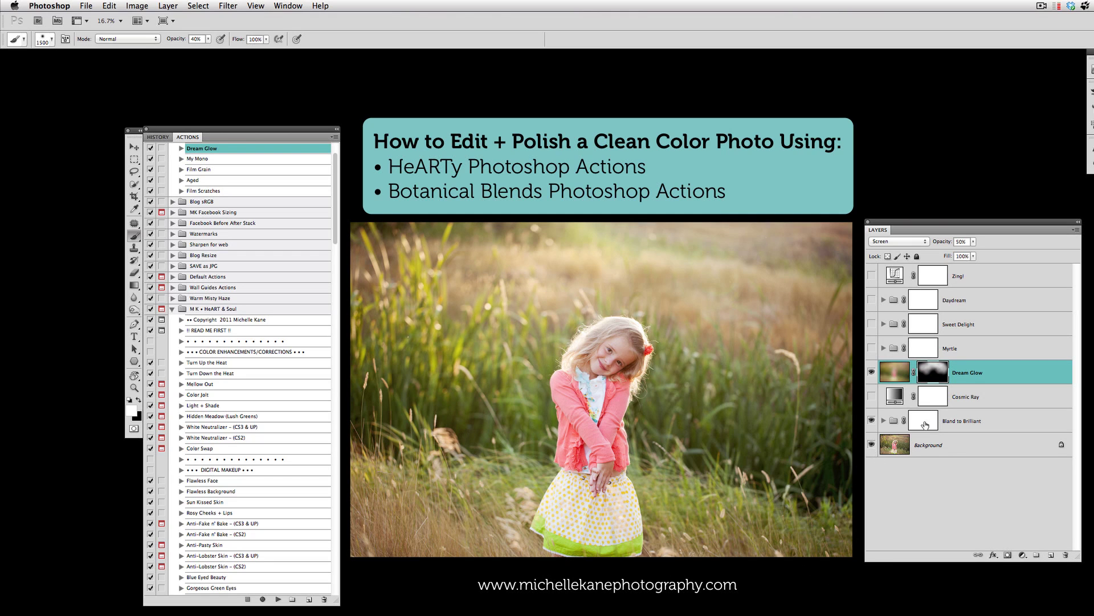
# - Enlarge the brush to 2200 pixels, paint the glow into the grass beside and below the girl, and compare the photo without Dream Glow
pyautogui.press(']')
pyautogui.press(']')
pyautogui.press(']')
pyautogui.press(']')
pyautogui.press(']')
pyautogui.press(']')
pyautogui.press(']')
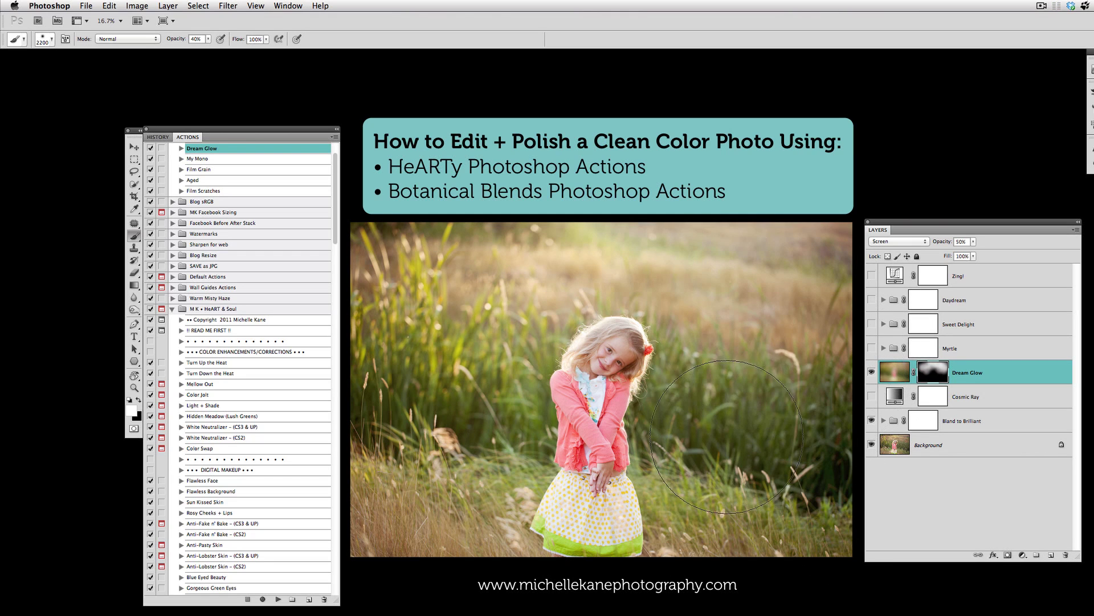
pyautogui.click(491, 456)
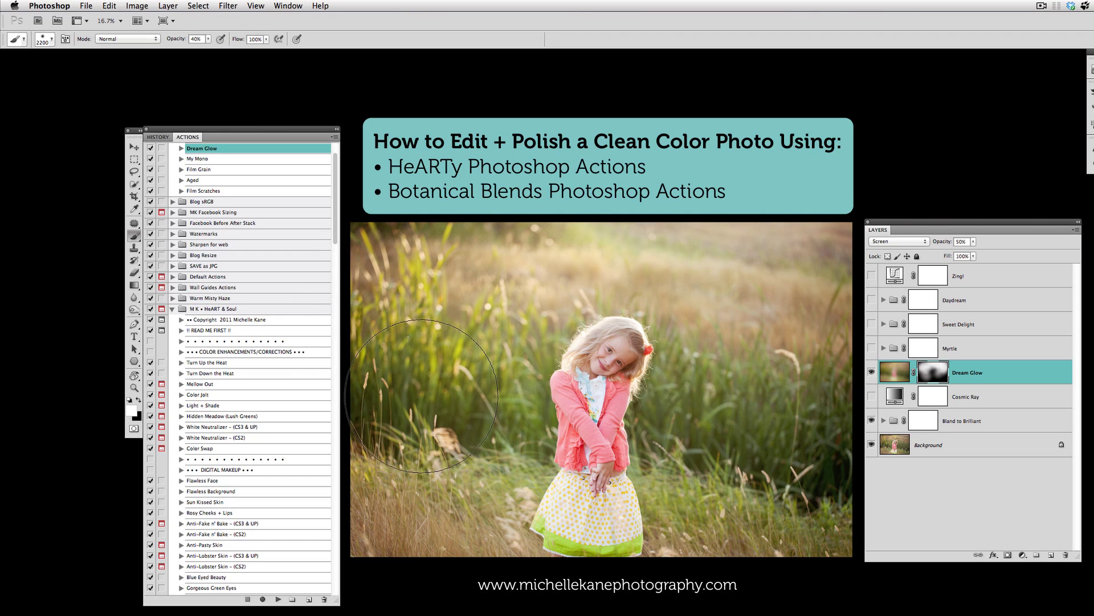
pyautogui.moveTo(769, 516); pyautogui.dragTo(430, 517)
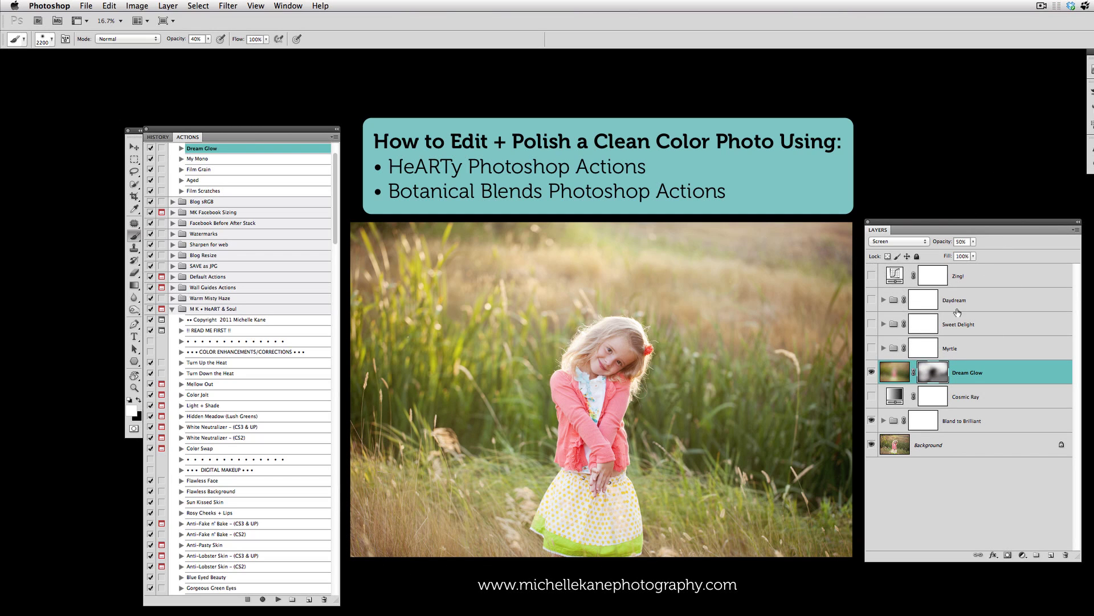
pyautogui.click(872, 374)
pyautogui.click(871, 373)
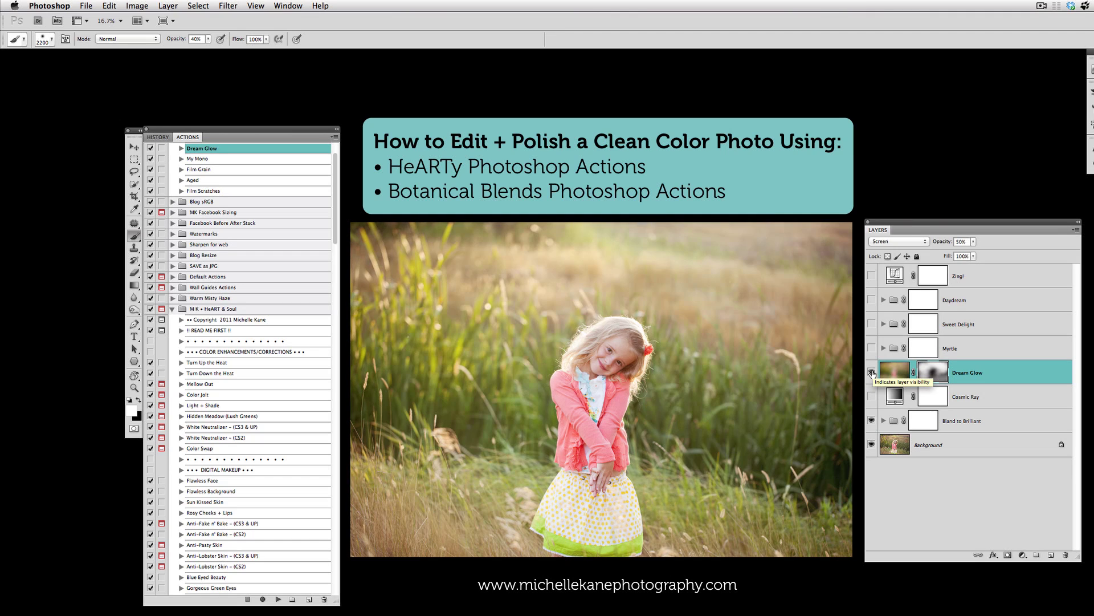
# - Compare the photo with and without the Dream Glow layer, ending with the glow shown
pyautogui.click(871, 374)
pyautogui.click(872, 374)
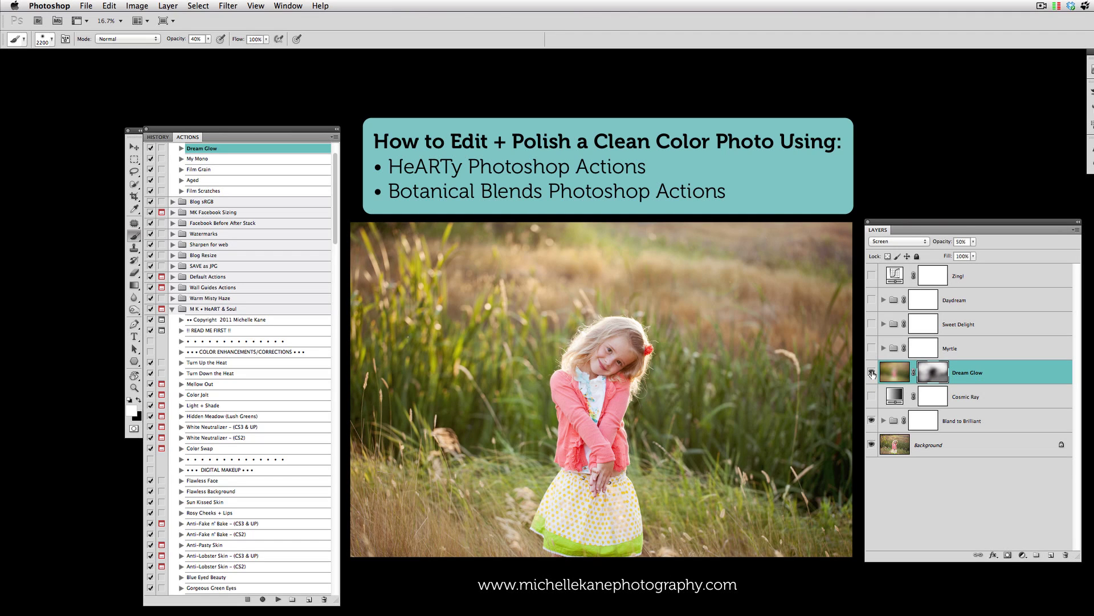
pyautogui.moveTo(492, 341); pyautogui.dragTo(385, 417)
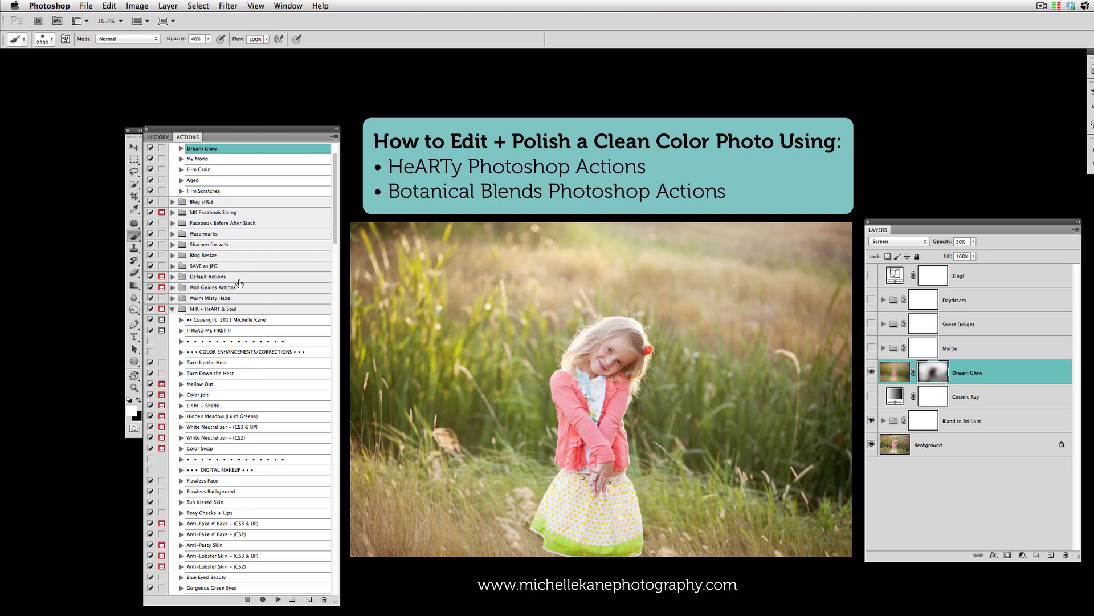
# - Find the Primrose action in the Botanical Blends set and run it above the Dream Glow layer
pyautogui.scroll(-20, 238, 283)
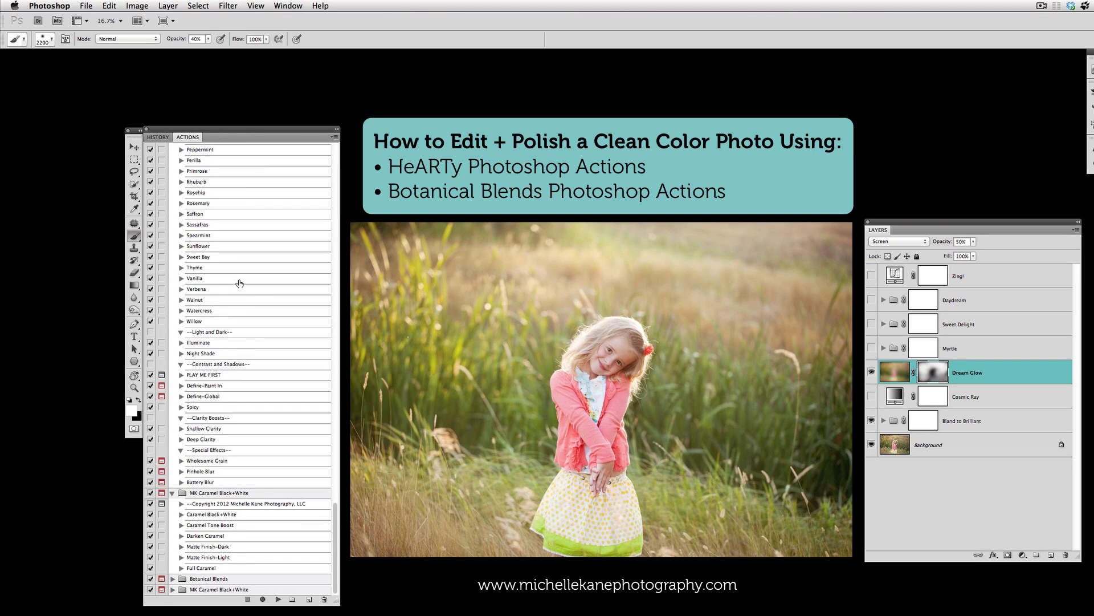
pyautogui.scroll(5, 245, 314)
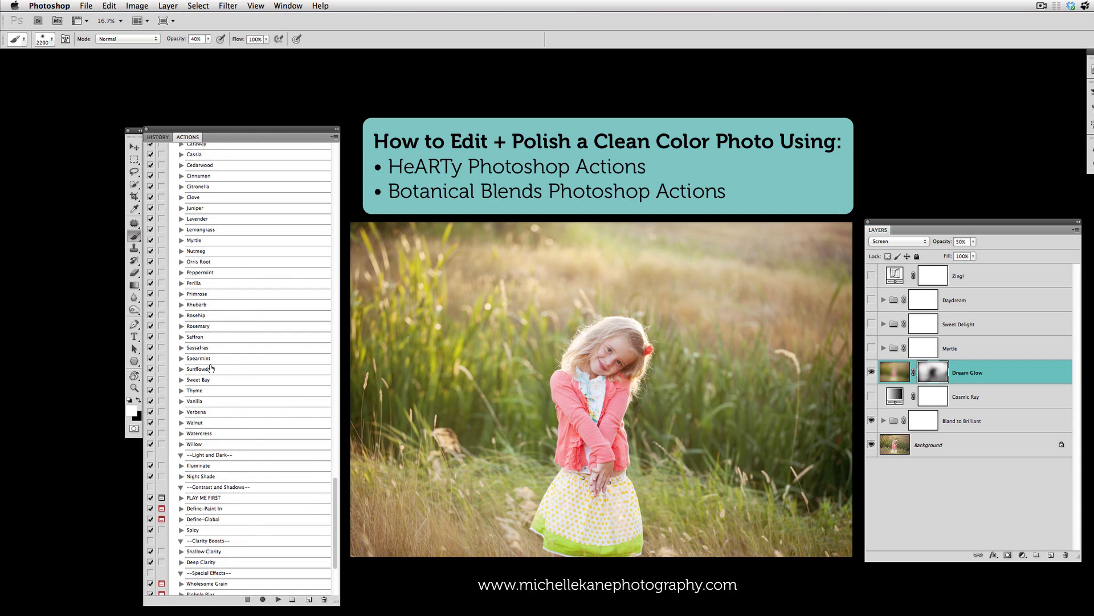
pyautogui.scroll(2, 222, 354)
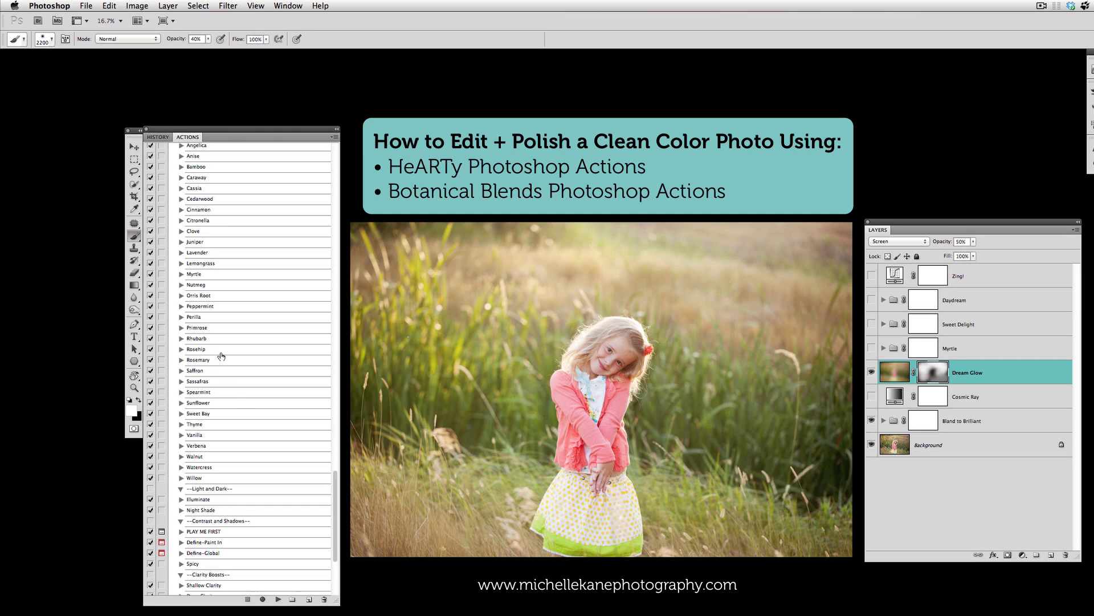
pyautogui.scroll(1, 219, 385)
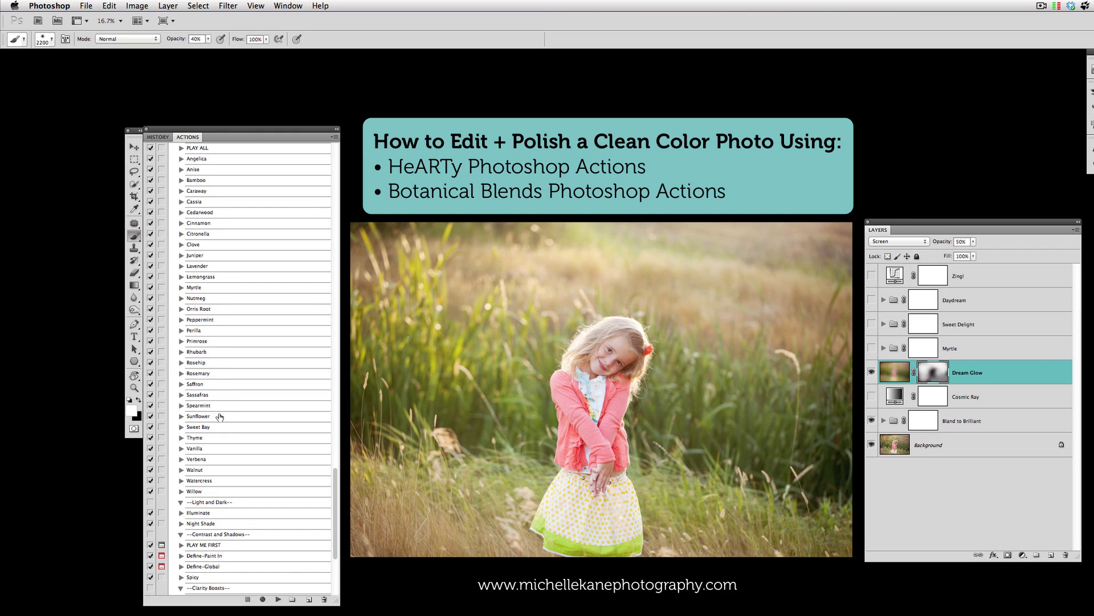
pyautogui.click(206, 342)
pyautogui.click(278, 599)
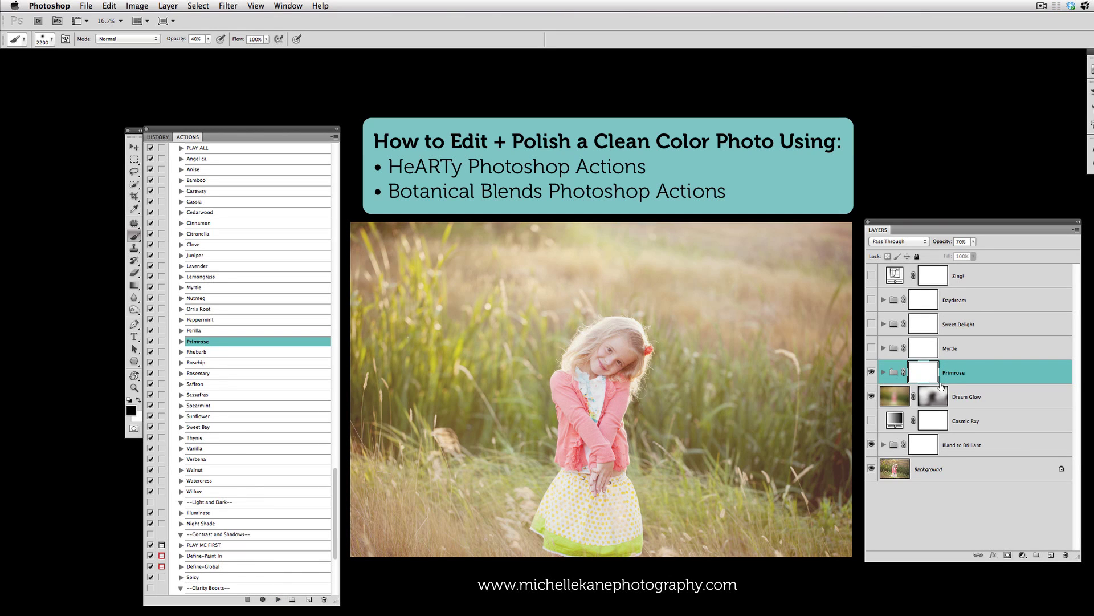
# - Look at the adjustment layers inside the Primrose group and lower the group's opacity to 42%
pyautogui.click(884, 373)
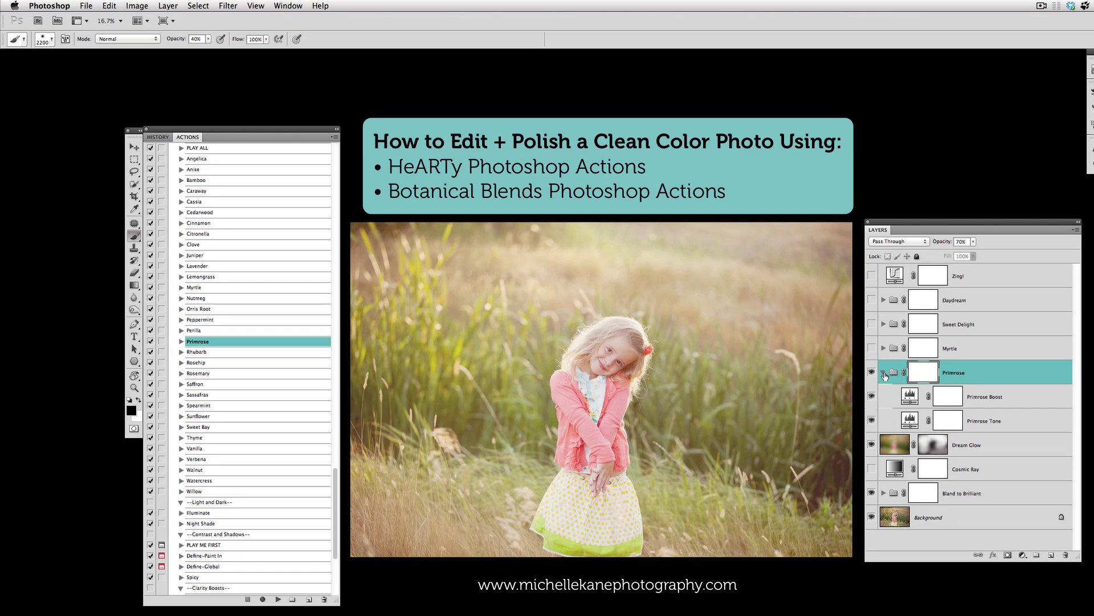
pyautogui.click(884, 373)
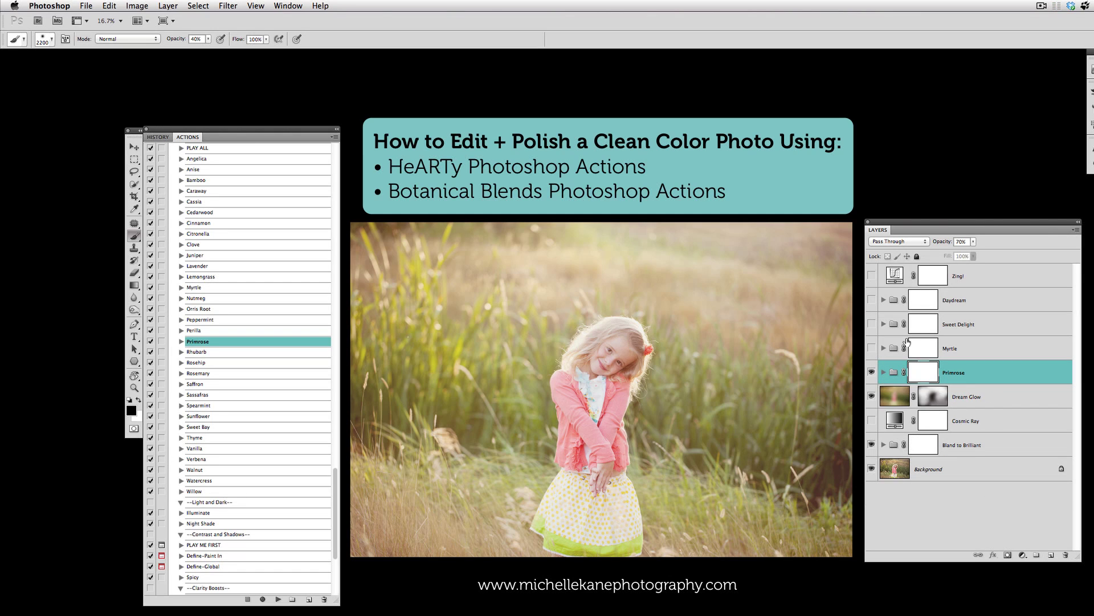
pyautogui.click(973, 242)
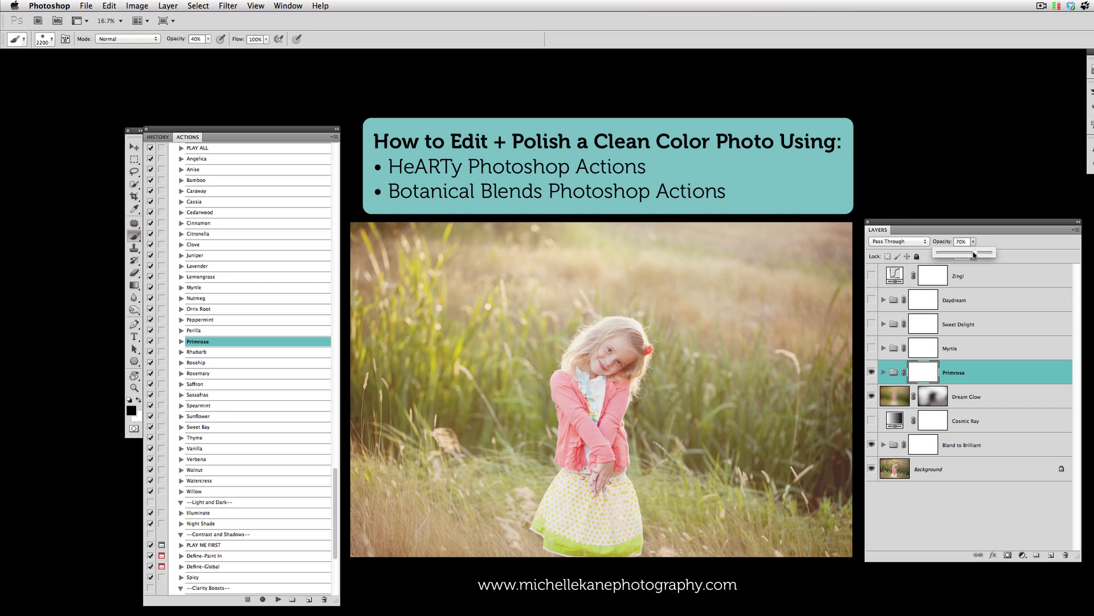
pyautogui.moveTo(975, 253)
pyautogui.mouseDown()
pyautogui.moveTo(938, 253)
pyautogui.moveTo(959, 253)
pyautogui.mouseUp()
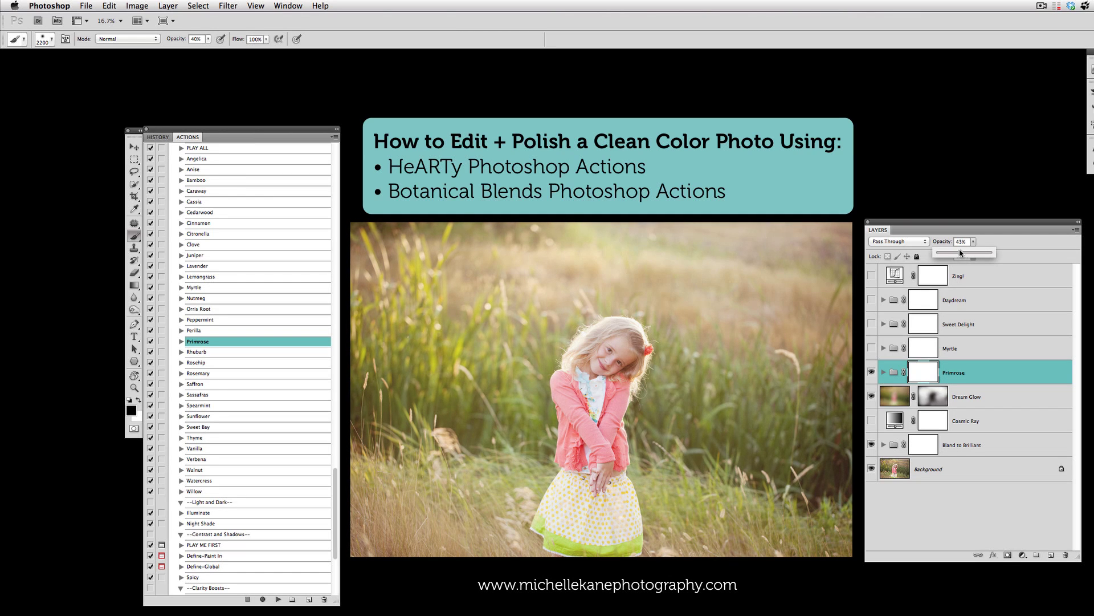
# - Paint black on the Dream Glow mask beside the girl and over her skirt with the 2200-pixel brush at 40% opacity, and reselect Primrose
pyautogui.click(938, 397)
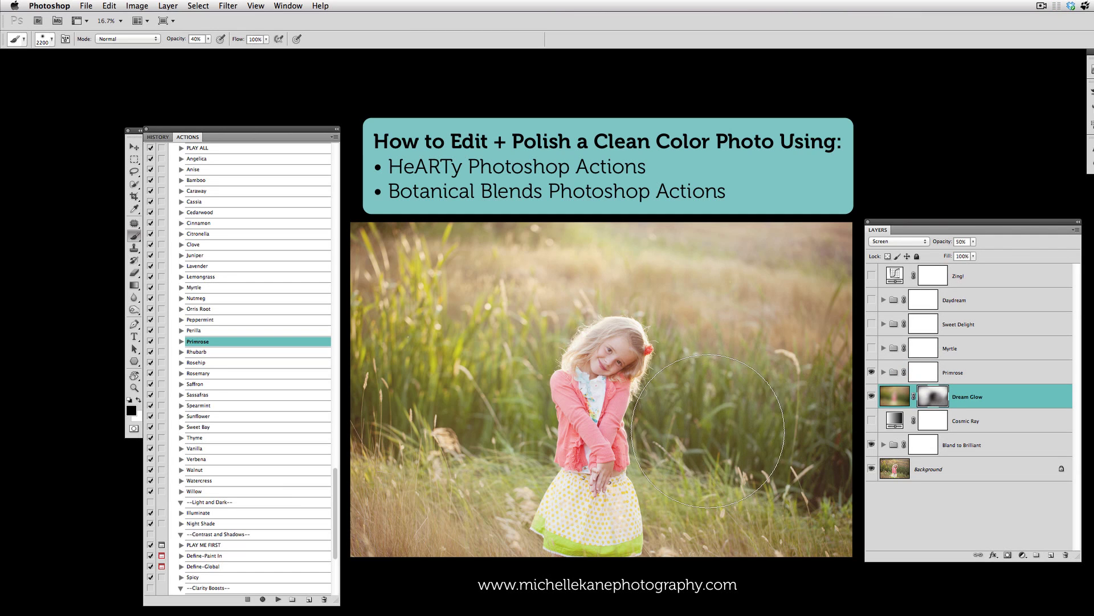
pyautogui.moveTo(708, 430)
pyautogui.mouseDown()
pyautogui.moveTo(770, 307)
pyautogui.moveTo(797, 331)
pyautogui.moveTo(802, 354)
pyautogui.moveTo(776, 363)
pyautogui.moveTo(570, 305)
pyautogui.moveTo(478, 393)
pyautogui.moveTo(492, 377)
pyautogui.moveTo(621, 538)
pyautogui.mouseUp()
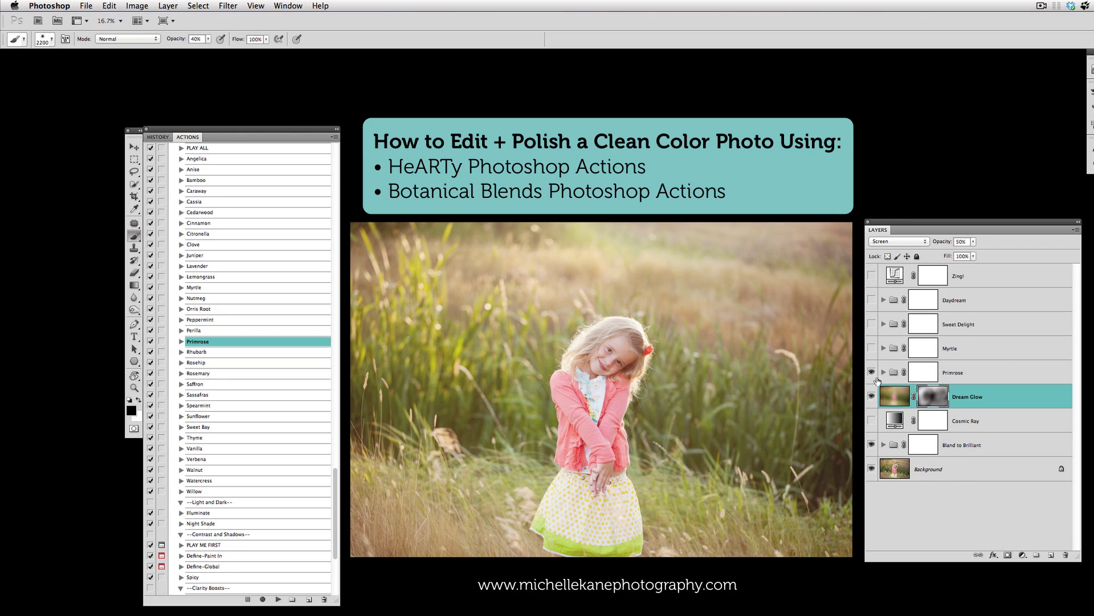
pyautogui.click(959, 379)
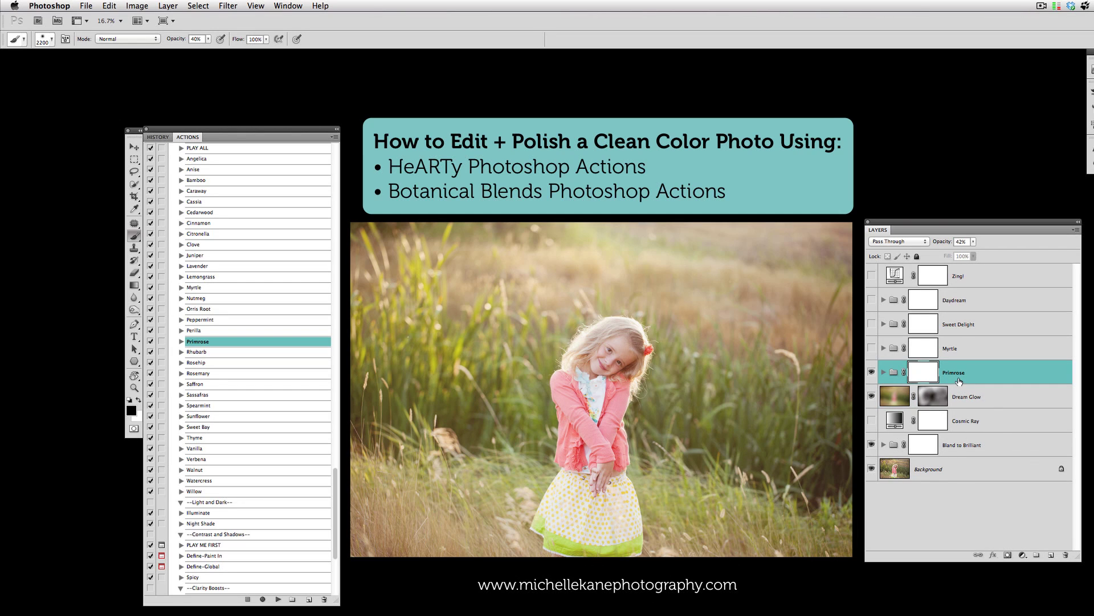
# - Preview the Zing! layer and hide Zing!, Primrose and Dream Glow, leaving Bland to Brilliant over the background
pyautogui.click(872, 276)
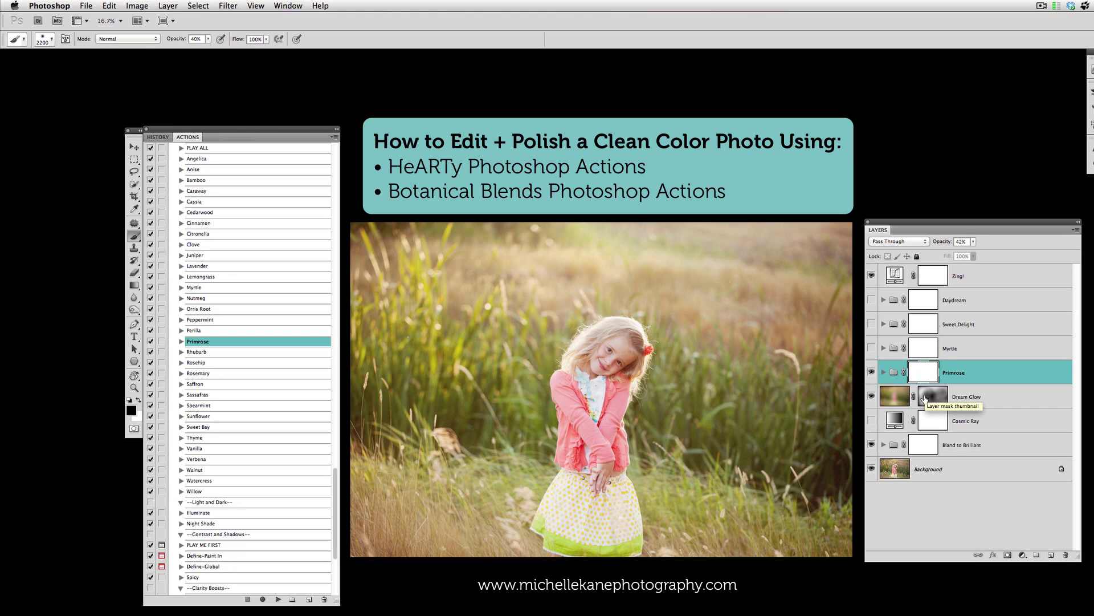
pyautogui.click(872, 372)
pyautogui.click(872, 275)
pyautogui.click(872, 396)
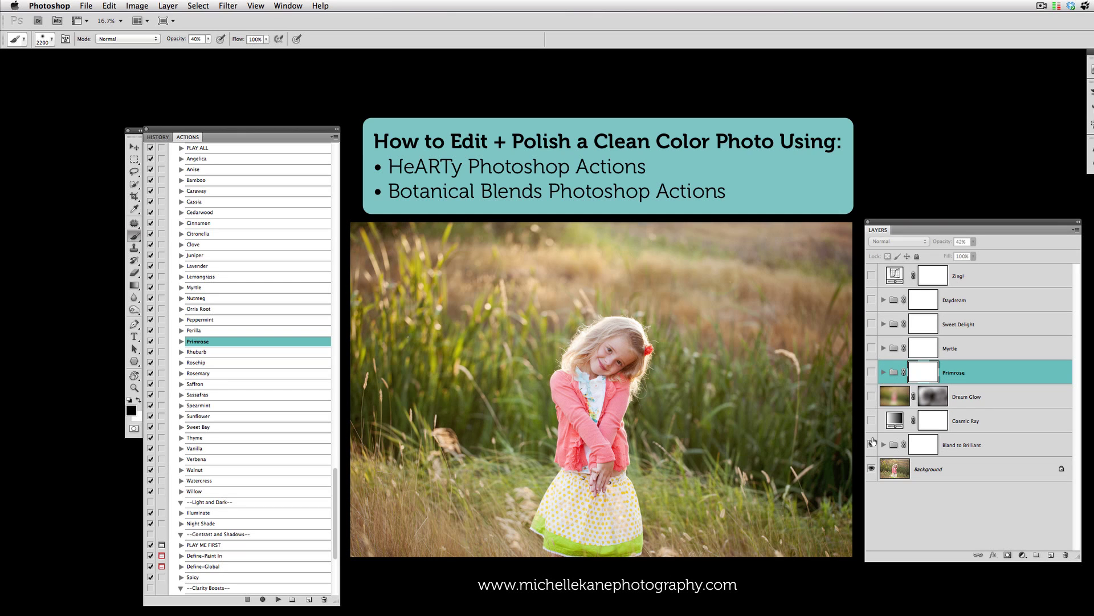
# - Compare the original background photo with the Bland to Brilliant version, ending with Bland to Brilliant shown
pyautogui.click(872, 444)
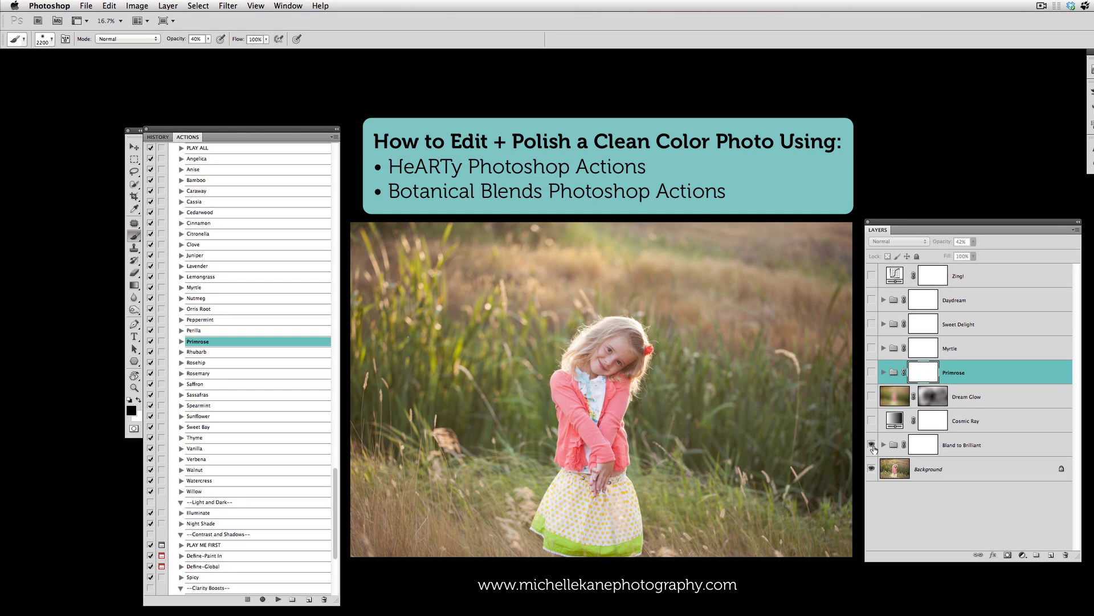
pyautogui.click(871, 444)
pyautogui.click(871, 444)
pyautogui.click(871, 444)
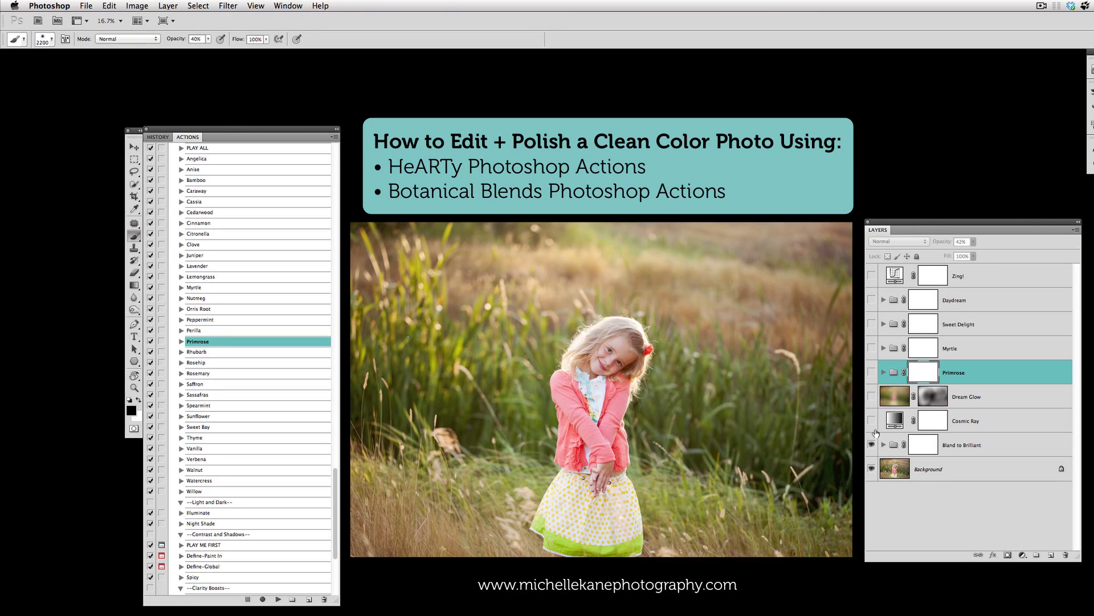
# - Show the Sweet Delight, Zing! and Dream Glow layers together over Bland to Brilliant
pyautogui.click(871, 324)
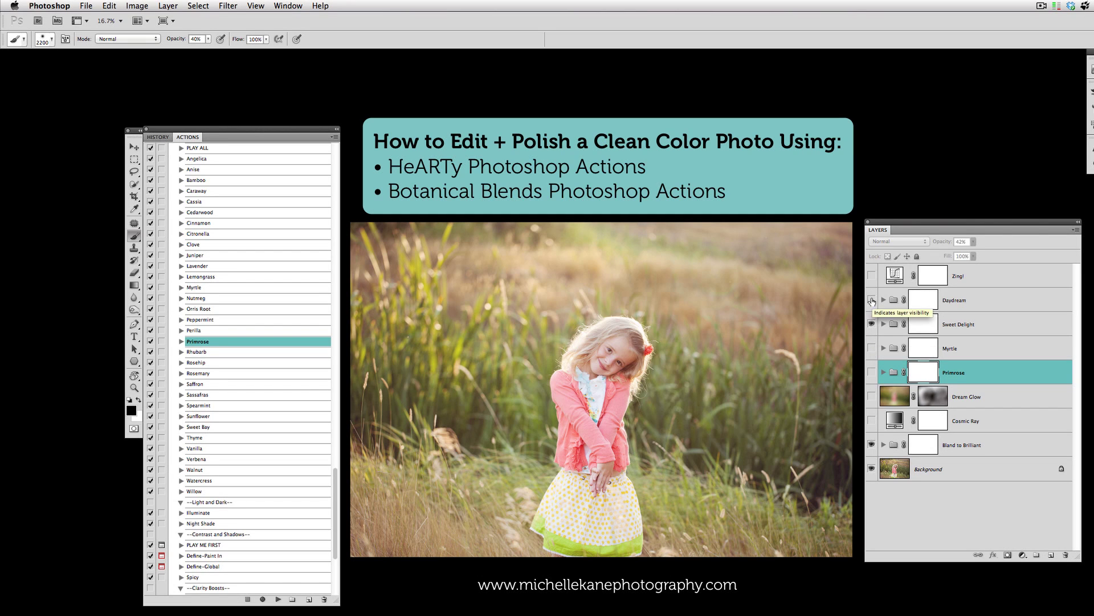
pyautogui.click(871, 276)
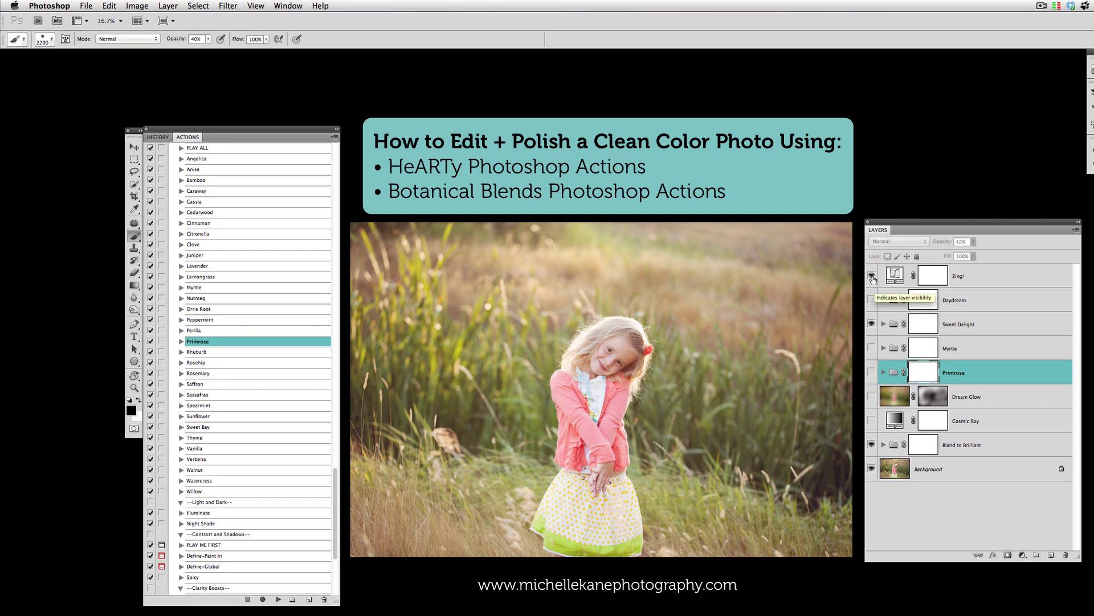
pyautogui.click(871, 397)
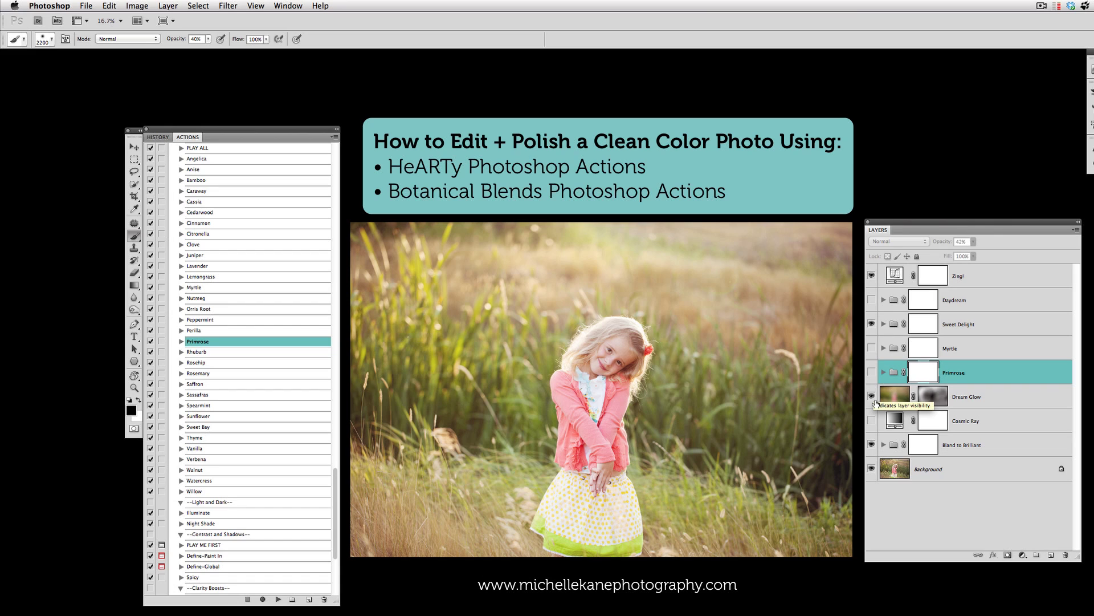